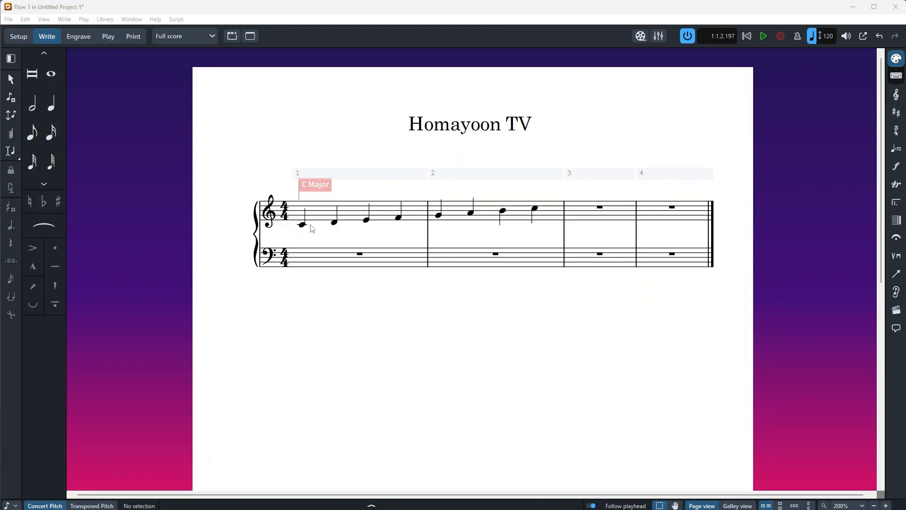
Step: Change the opening clef of the upper staff to a bass (F) clef
{"action": "left_click", "coordinate": [269, 213]}
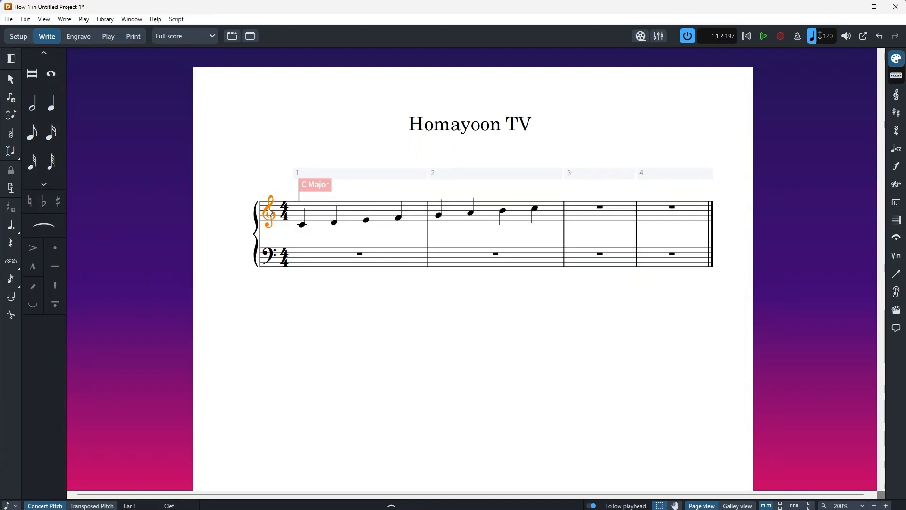
{"action": "key", "text": "shift+c"}
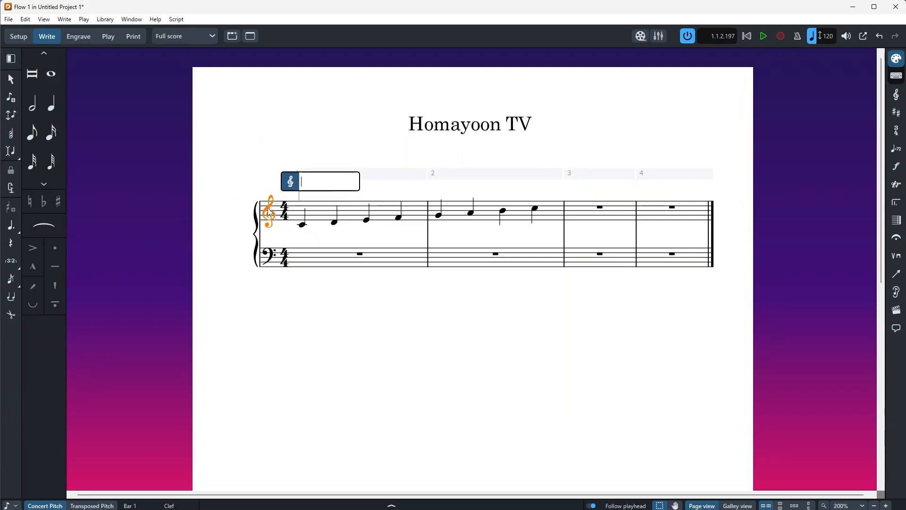
{"action": "type", "text": "f"}
{"action": "key", "text": "Return"}
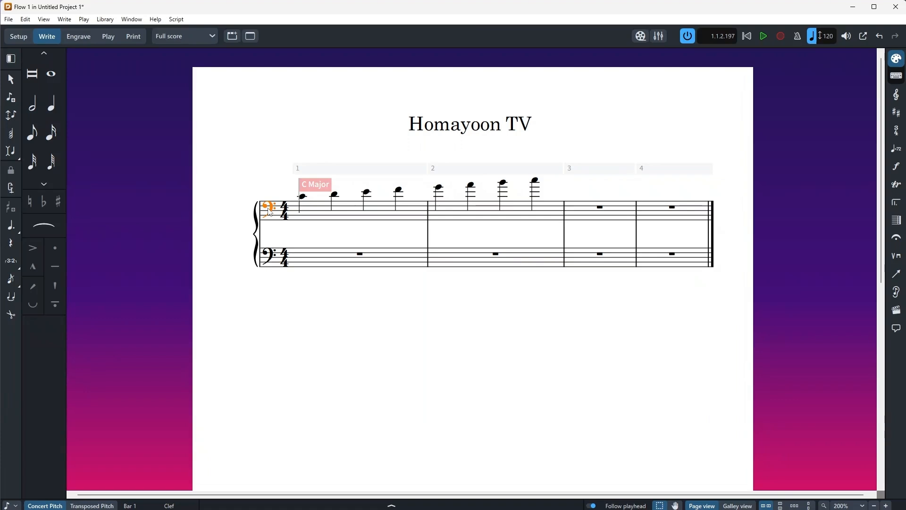
Step: Add a bass (F) clef at the first note of bar 2 on the upper staff
{"action": "left_click", "coordinate": [440, 188]}
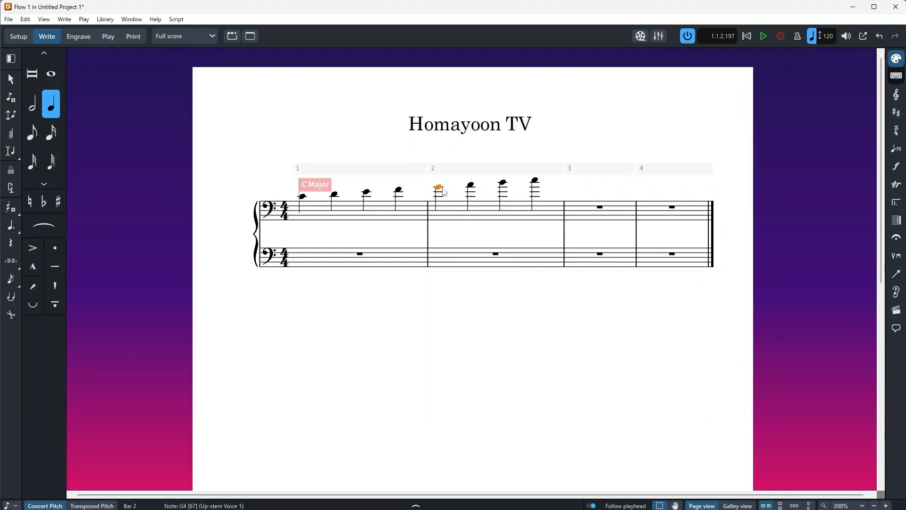
{"action": "key", "text": "shift+c"}
{"action": "type", "text": "f"}
{"action": "key", "text": "Return"}
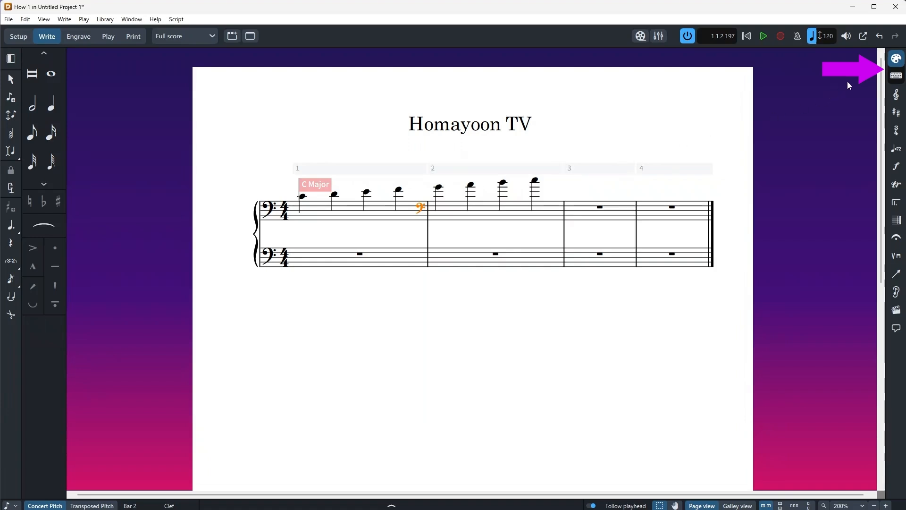
Step: Insert an alto clef before the third note of bar 2 on the upper staff, using the common clefs
{"action": "left_click", "coordinate": [896, 75]}
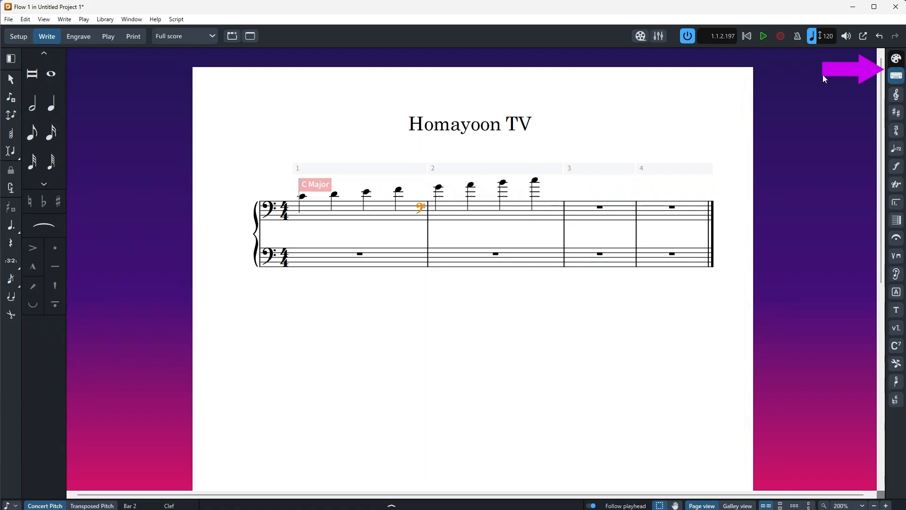
{"action": "left_click", "coordinate": [898, 63]}
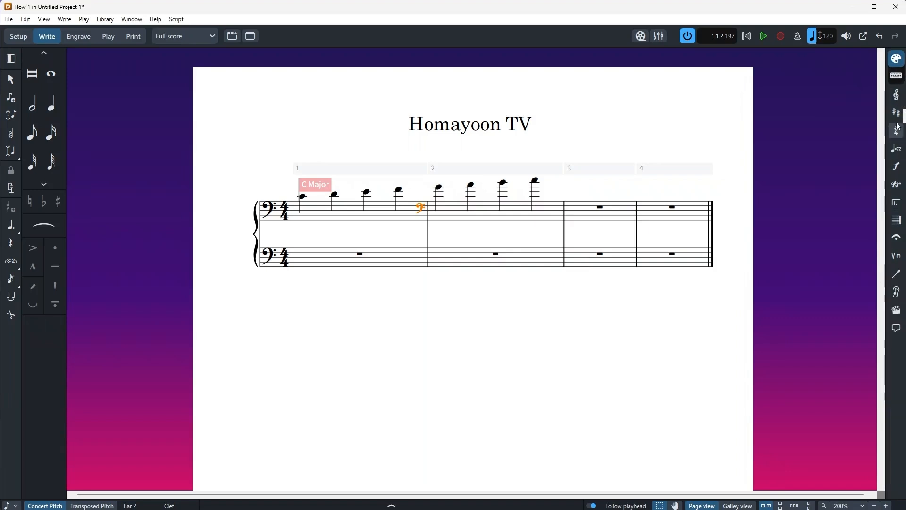
{"action": "left_click", "coordinate": [901, 98]}
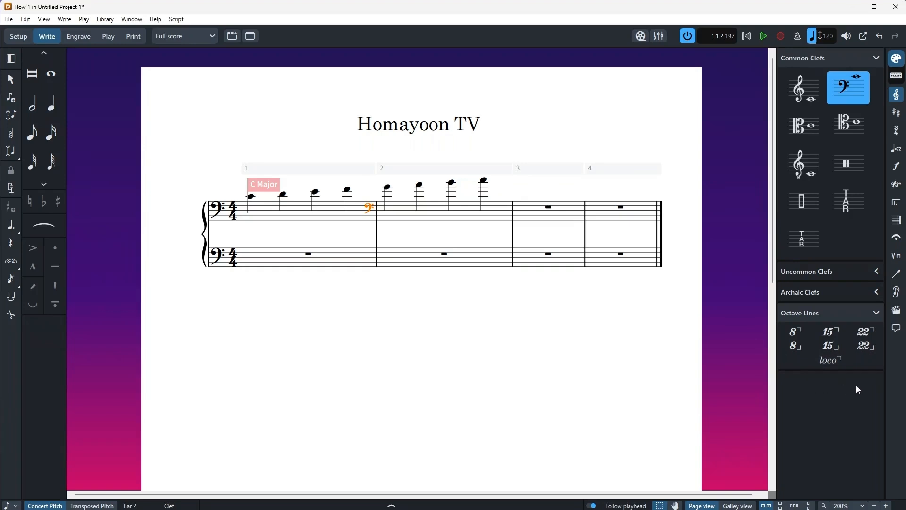
{"action": "left_click", "coordinate": [389, 191]}
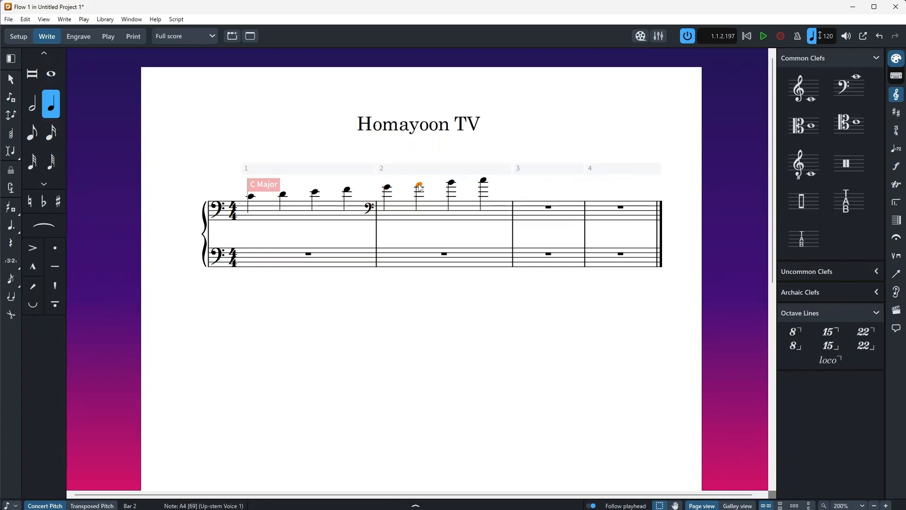
{"action": "left_click", "coordinate": [454, 184]}
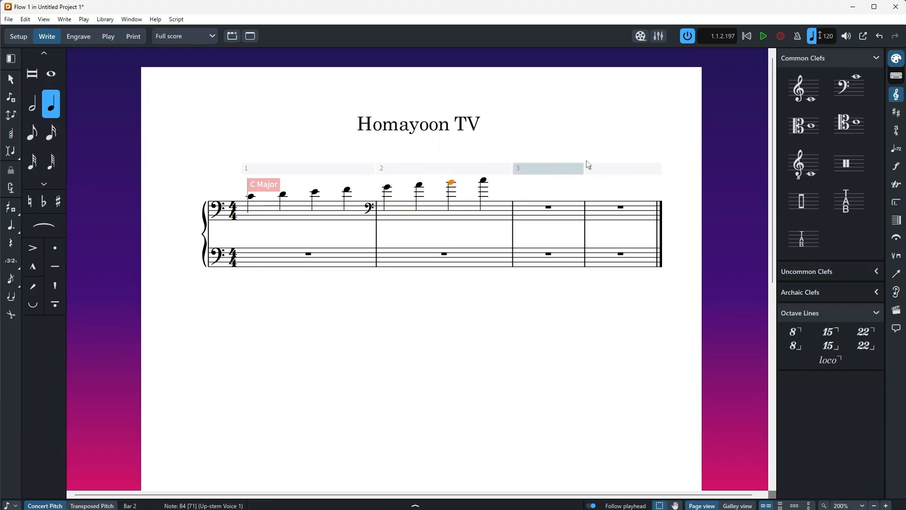
{"action": "left_click", "coordinate": [808, 126]}
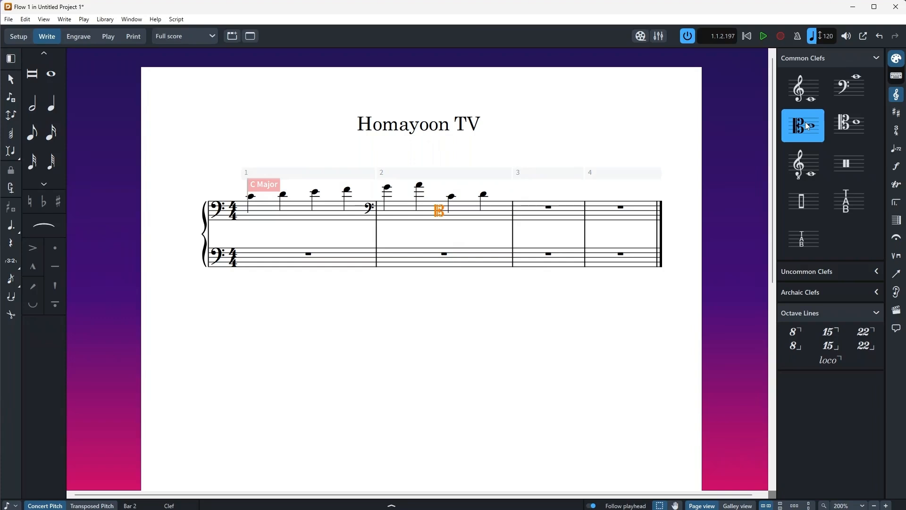
{"action": "left_click", "coordinate": [592, 127]}
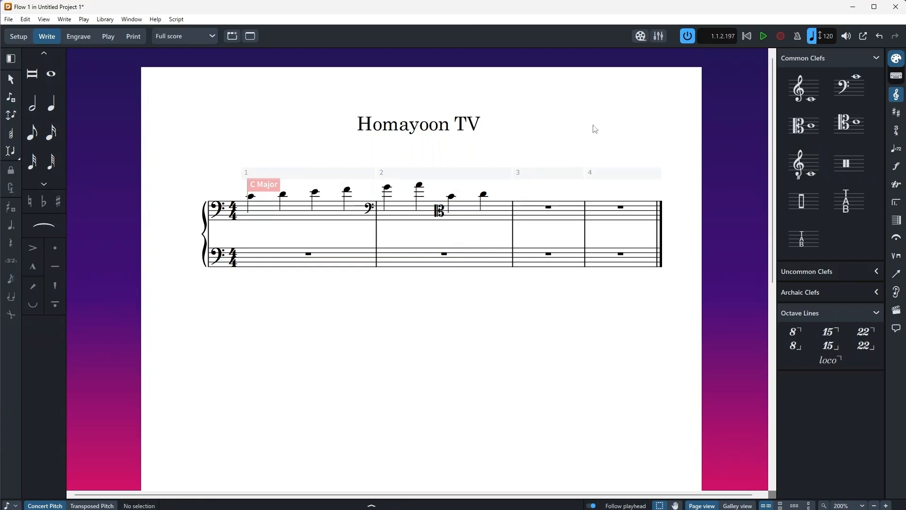
Step: Place a bass clef at the start of bar 3 on the upper staff
{"action": "left_click", "coordinate": [850, 90]}
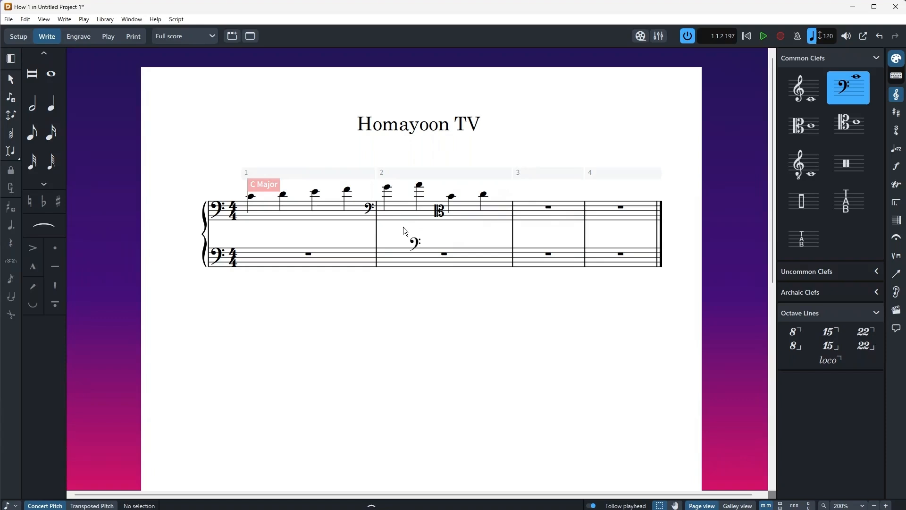
{"action": "left_click", "coordinate": [521, 213]}
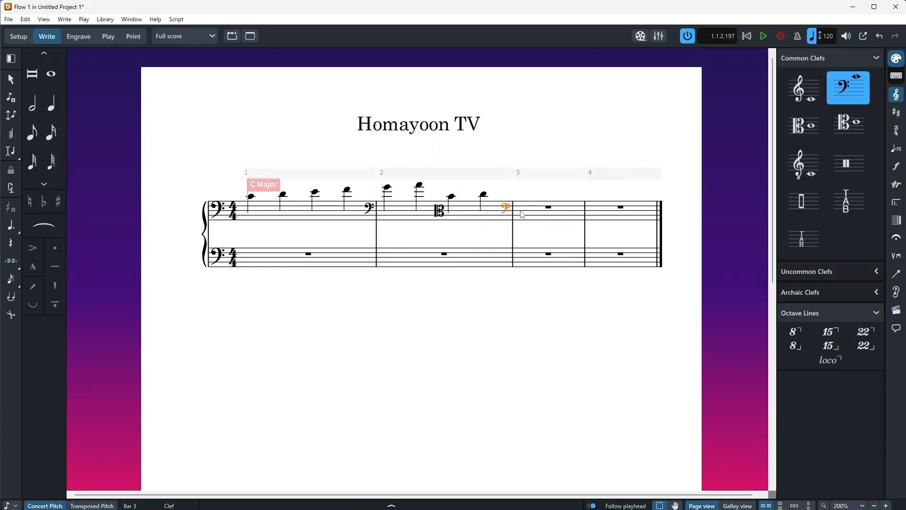
Step: Preview the clef, key signature and time signature popovers in turn on the second note of bar 2
{"action": "left_click", "coordinate": [895, 76]}
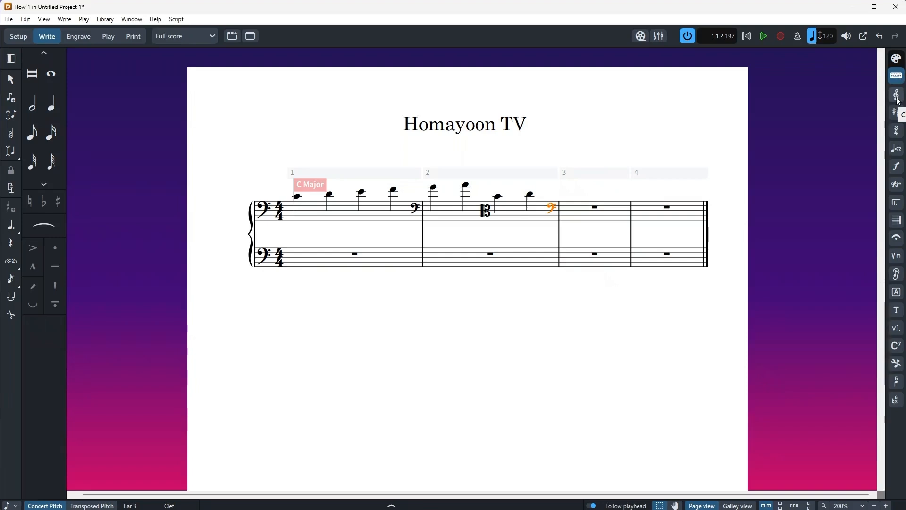
{"action": "left_click", "coordinate": [465, 187]}
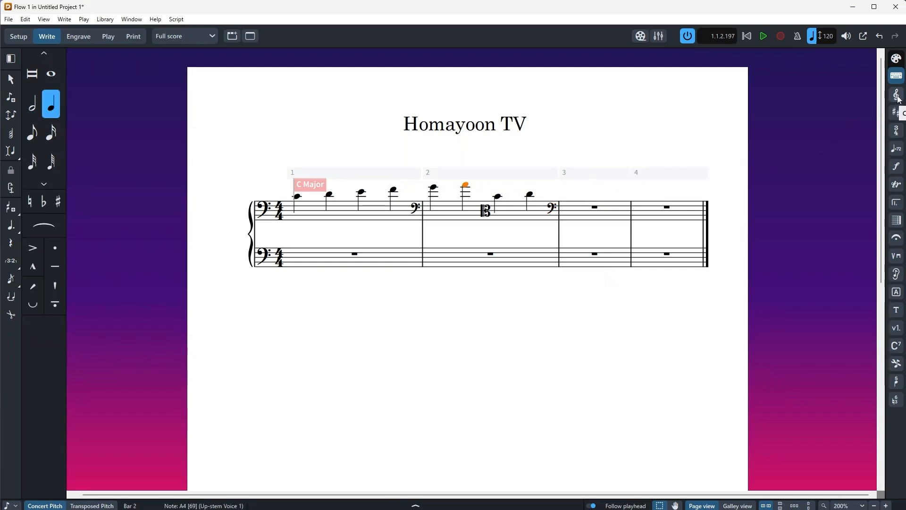
{"action": "key", "text": "shift+c"}
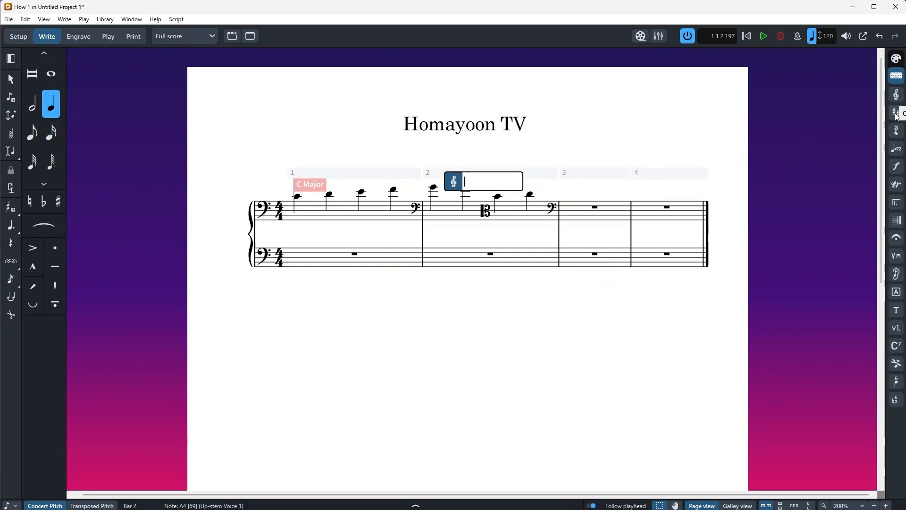
{"action": "left_click", "coordinate": [896, 113]}
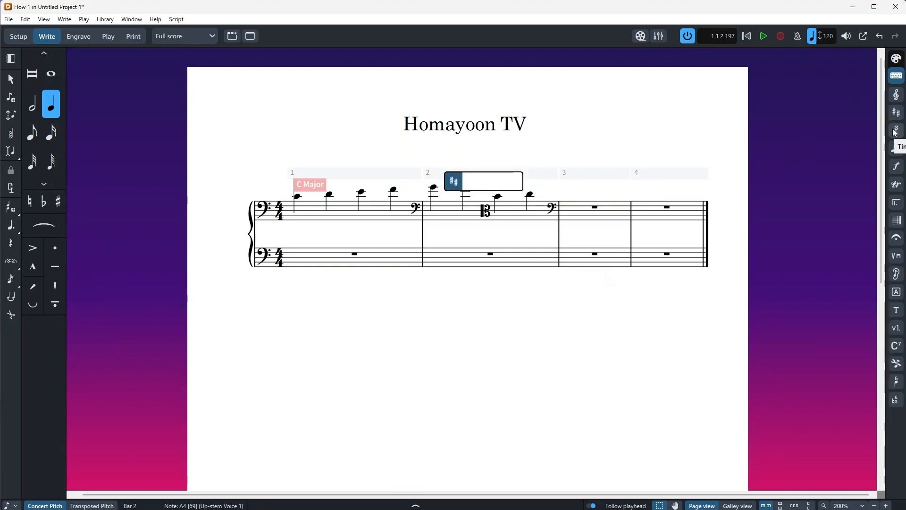
{"action": "left_click", "coordinate": [895, 130]}
{"action": "left_click", "coordinate": [896, 132]}
{"action": "left_click", "coordinate": [896, 133]}
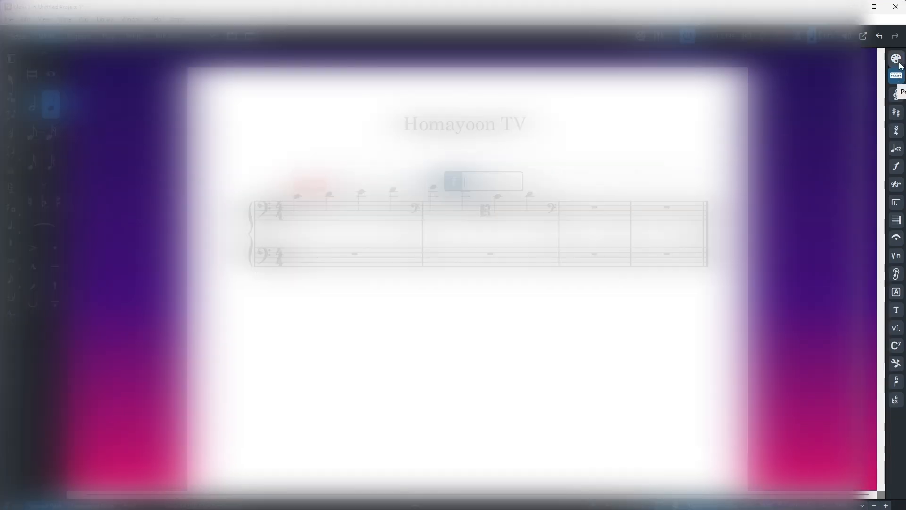
Step: Compare the notation categories offered as panels with those offered as popovers
{"action": "left_click", "coordinate": [897, 60]}
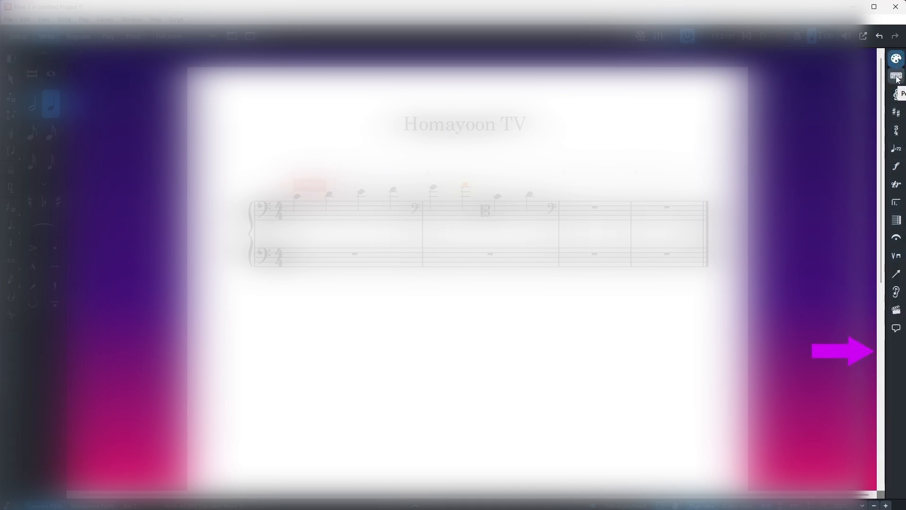
{"action": "left_click", "coordinate": [898, 78]}
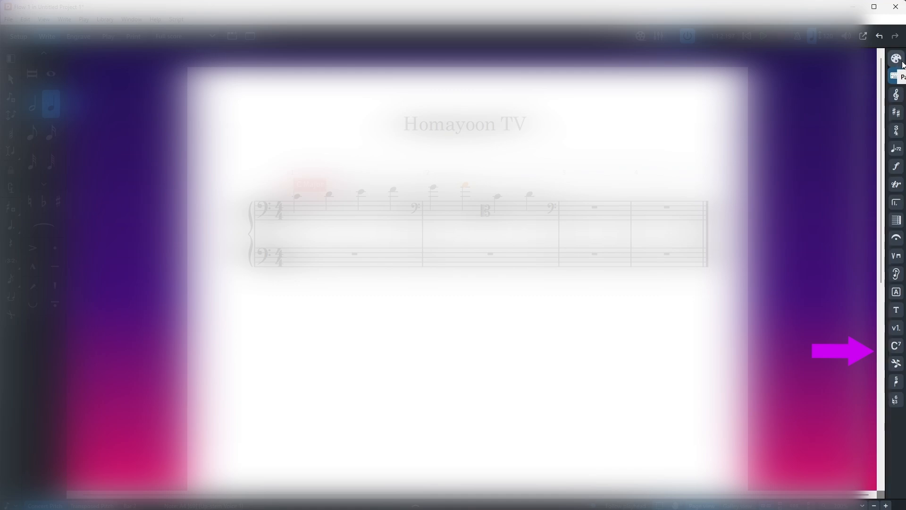
{"action": "left_click", "coordinate": [897, 59]}
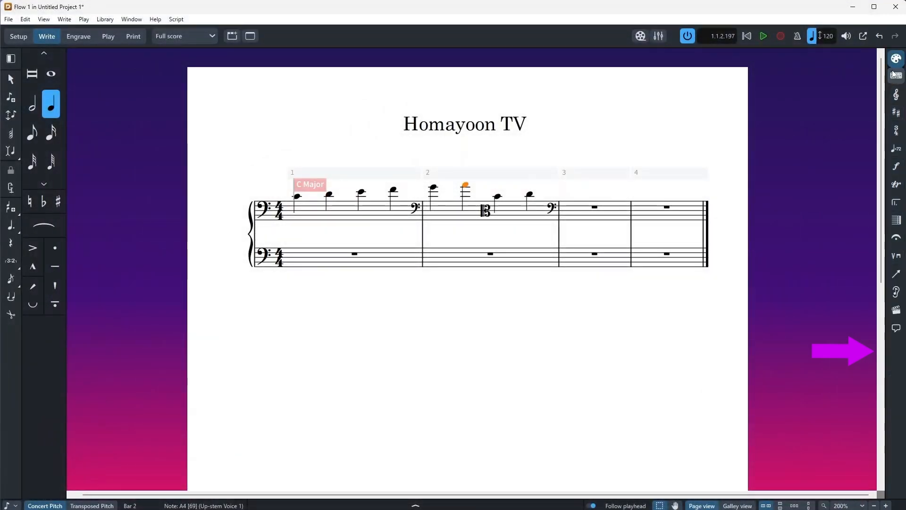
{"action": "left_click", "coordinate": [894, 74]}
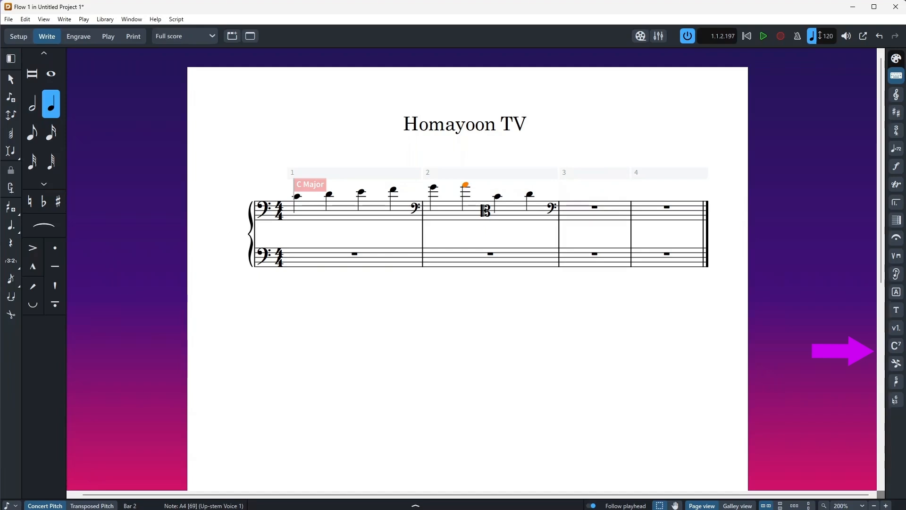
{"action": "left_click", "coordinate": [896, 59]}
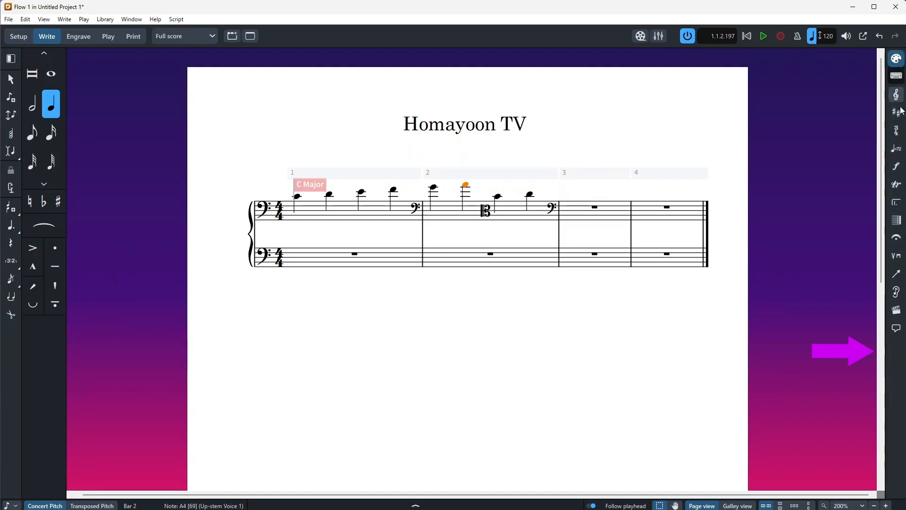
{"action": "left_click", "coordinate": [897, 77]}
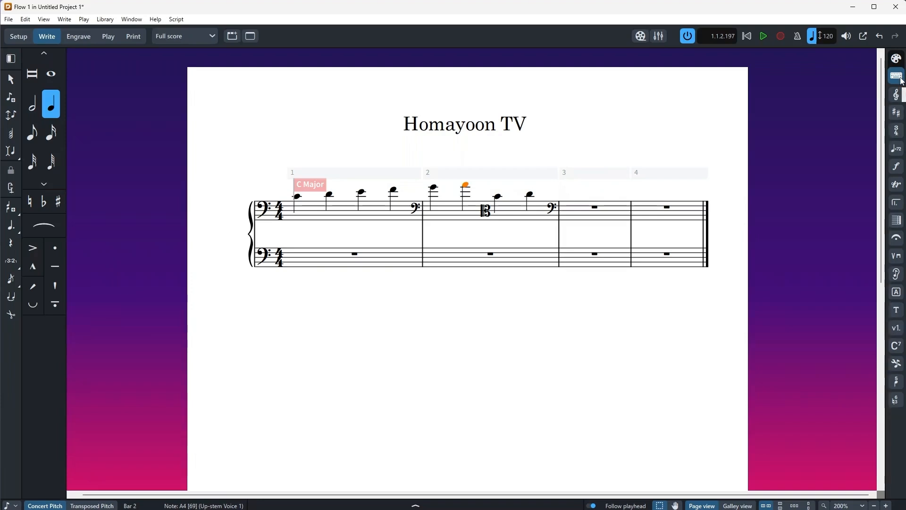
Step: Open the text editor at the second note of bar 2 and dismiss it without entering anything
{"action": "left_click", "coordinate": [899, 315]}
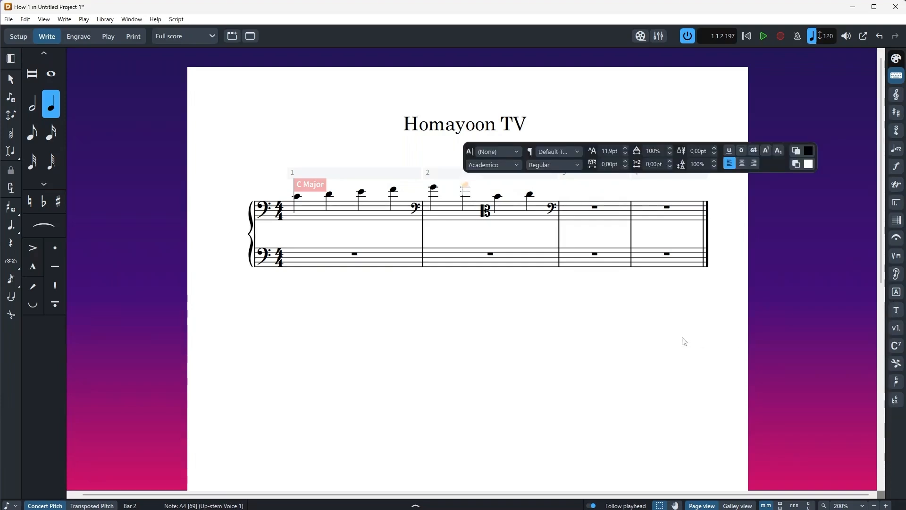
{"action": "key", "text": "Escape"}
{"action": "key", "text": "Escape"}
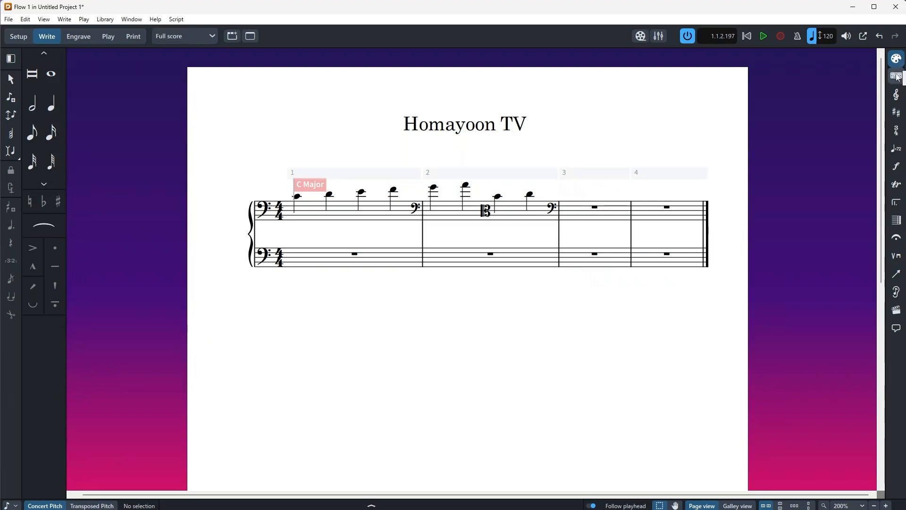
Step: Change the clef at the start of bar 2 to the octave-lower treble clef, with an 8ba octave line under the first note
{"action": "left_click", "coordinate": [433, 188]}
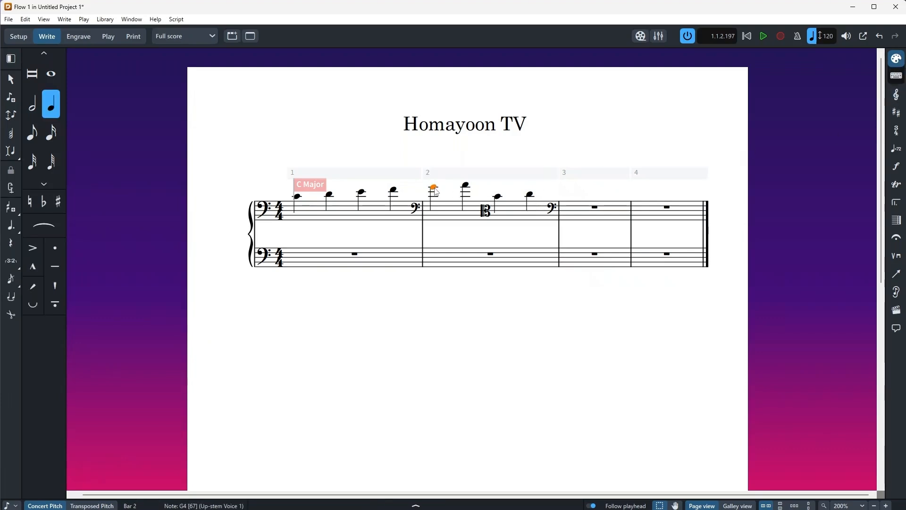
{"action": "left_click", "coordinate": [897, 95]}
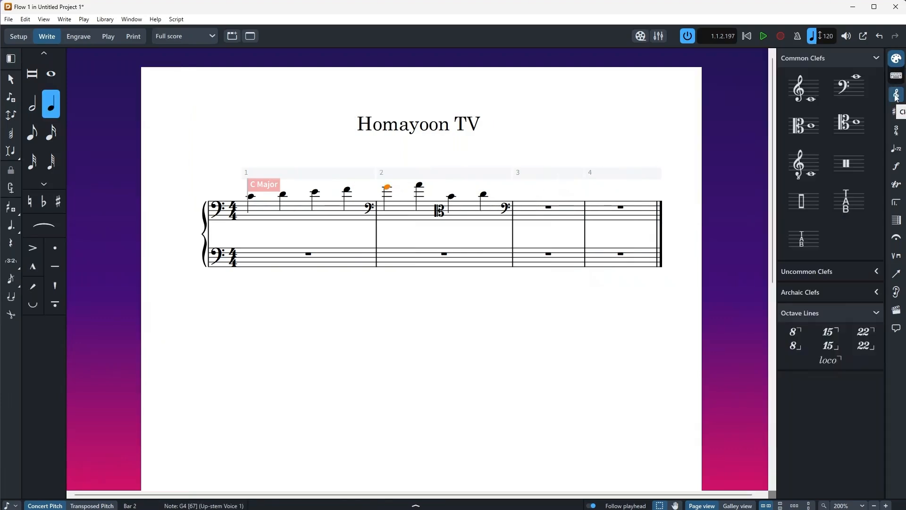
{"action": "left_click", "coordinate": [816, 161]}
{"action": "left_click", "coordinate": [816, 125]}
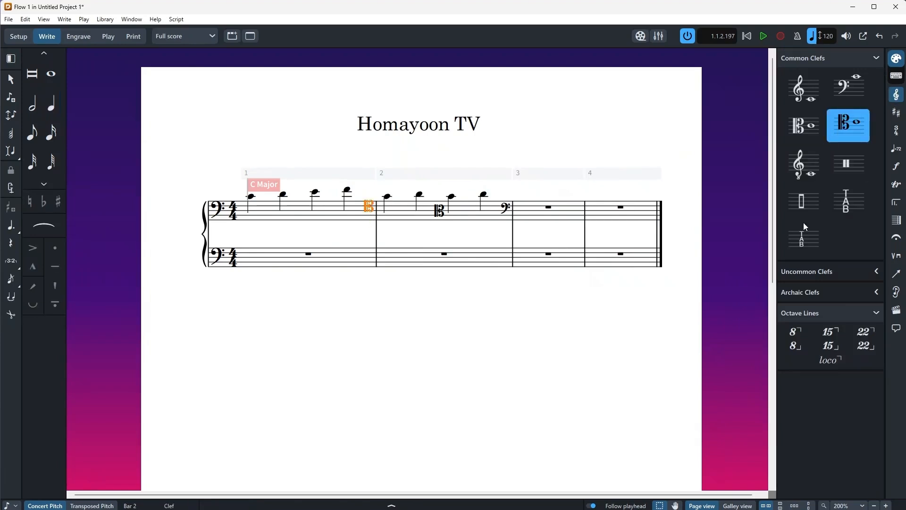
{"action": "left_click", "coordinate": [806, 166]}
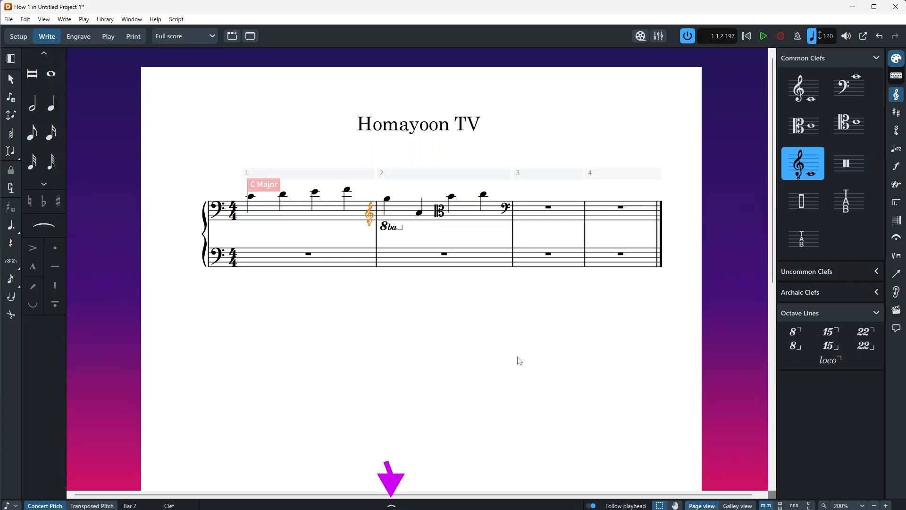
Step: Hide the octave-lower treble clef at the start of bar 2 through its clef properties
{"action": "left_click", "coordinate": [390, 505]}
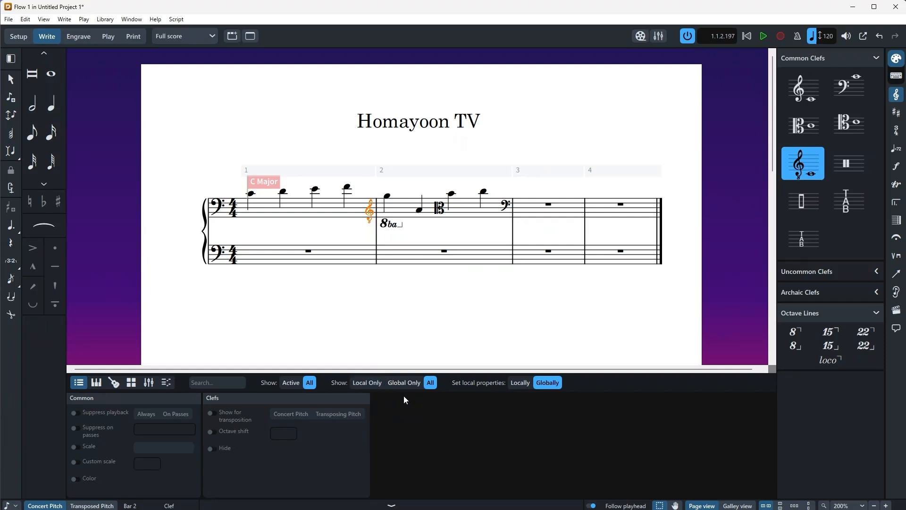
{"action": "left_click", "coordinate": [387, 197]}
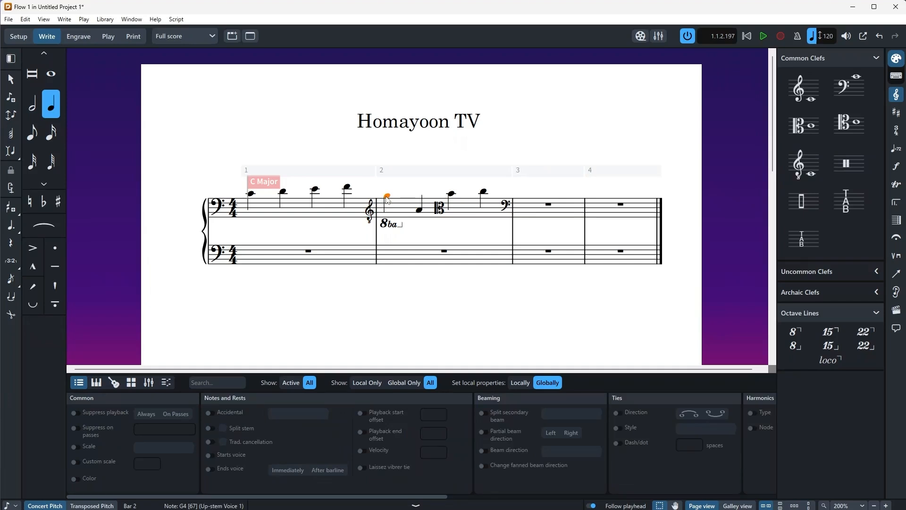
{"action": "left_click", "coordinate": [369, 215]}
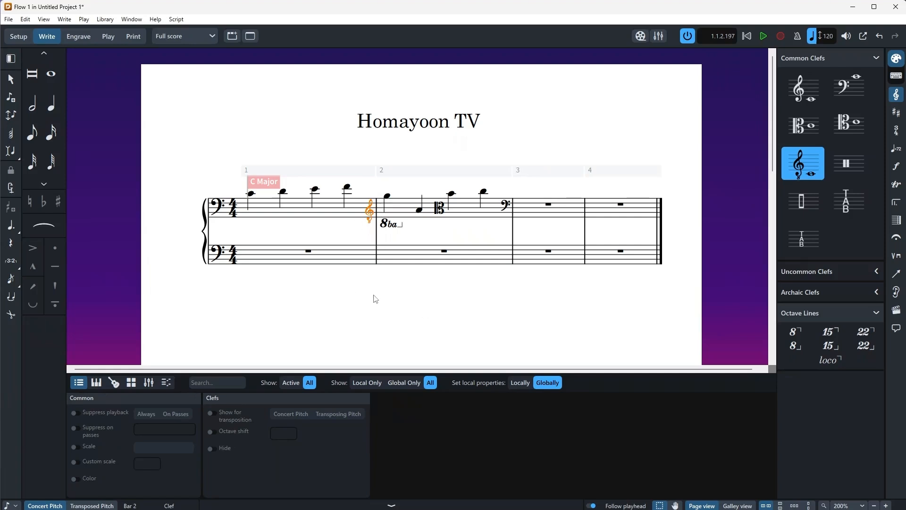
{"action": "left_click", "coordinate": [210, 448]}
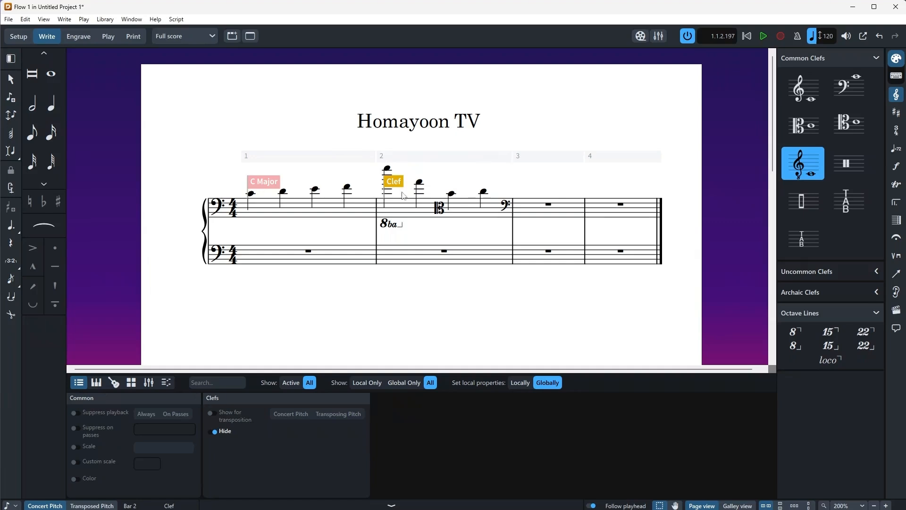
Step: Deselect the hidden clef at the start of bar 2, reselect it by its signpost, and make it visible again
{"action": "left_click", "coordinate": [489, 231]}
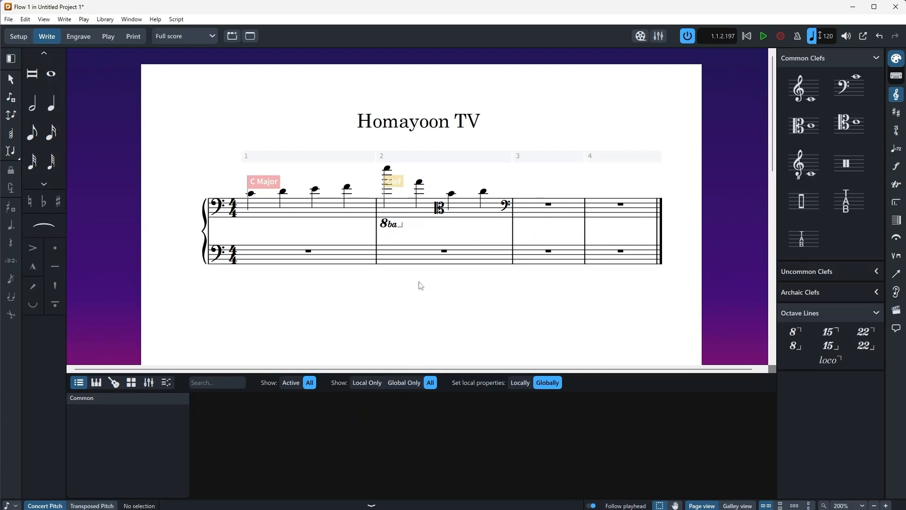
{"action": "left_click", "coordinate": [401, 184]}
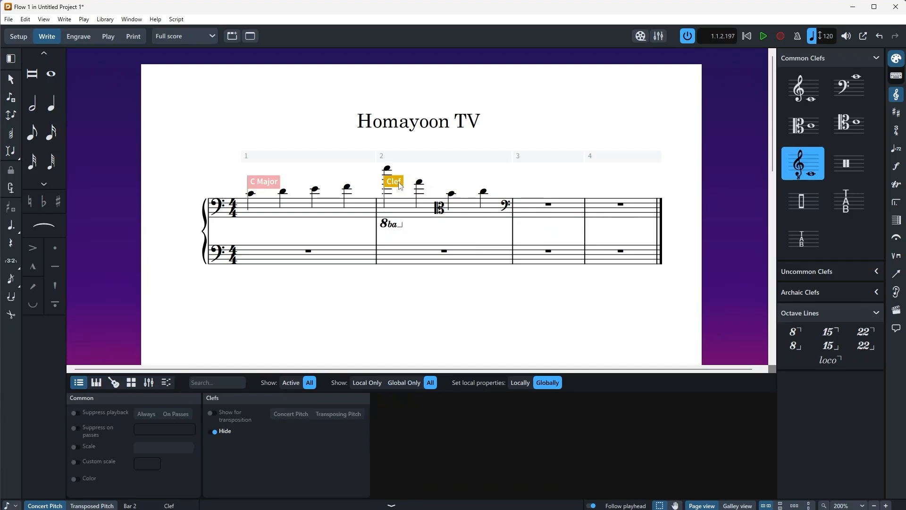
{"action": "left_click", "coordinate": [212, 432]}
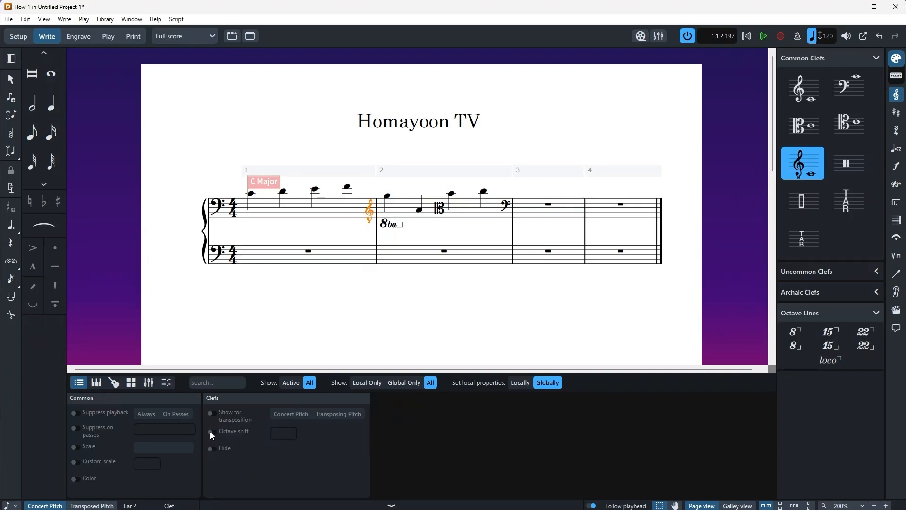
Step: Try raising and lowering the octave shift of the treble clef before bar 2, and remove the octave shift override
{"action": "left_click", "coordinate": [211, 432]}
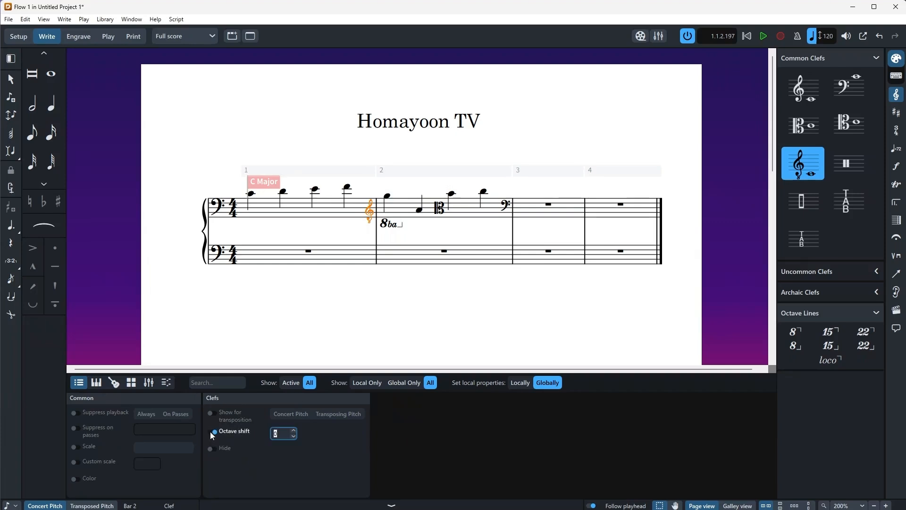
{"action": "left_click", "coordinate": [293, 431]}
{"action": "left_click", "coordinate": [293, 437]}
{"action": "left_click", "coordinate": [292, 437]}
{"action": "left_click", "coordinate": [294, 430]}
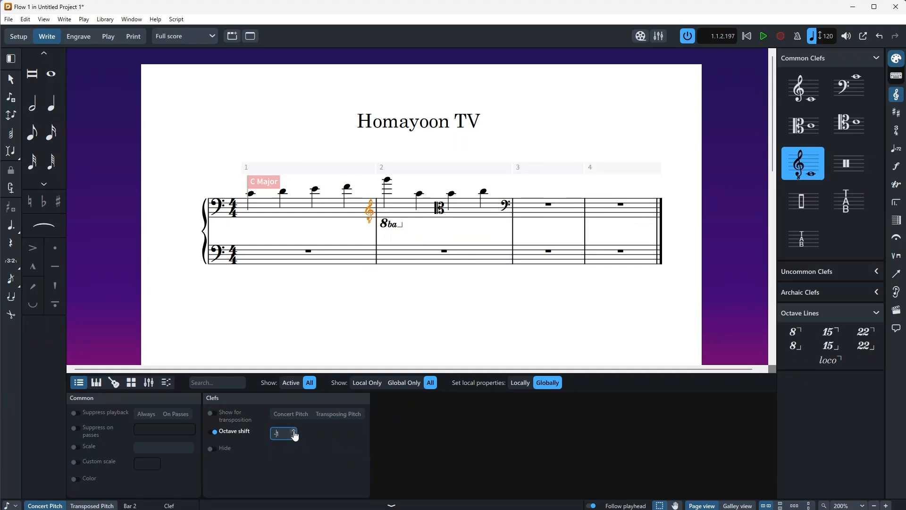
{"action": "left_click", "coordinate": [213, 432]}
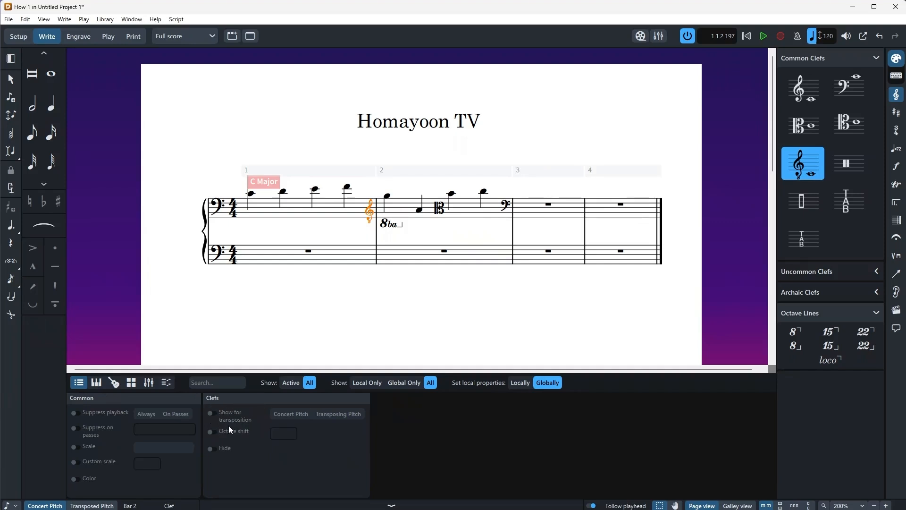
Step: Undo the recent clef and octave line changes at the start of bar 2, back to the alto clef
{"action": "key", "text": "ctrl+z"}
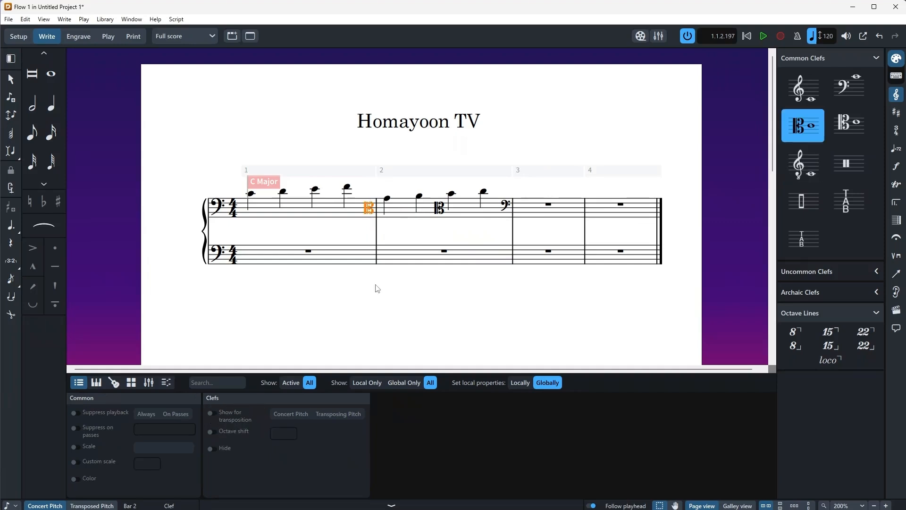
Step: Switch the score to transposed pitch and compare showing the bar 2 alto clef for concert pitch and for transposing pitch
{"action": "left_click", "coordinate": [96, 506]}
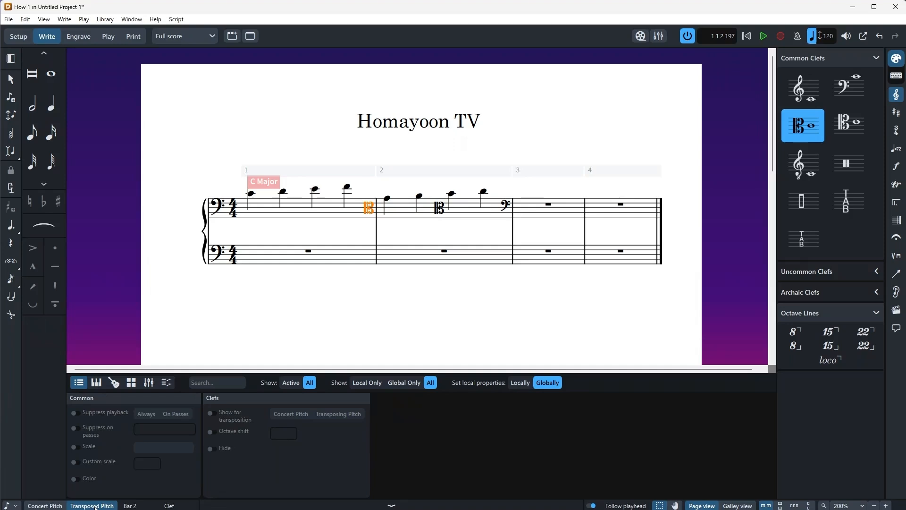
{"action": "left_click", "coordinate": [210, 414]}
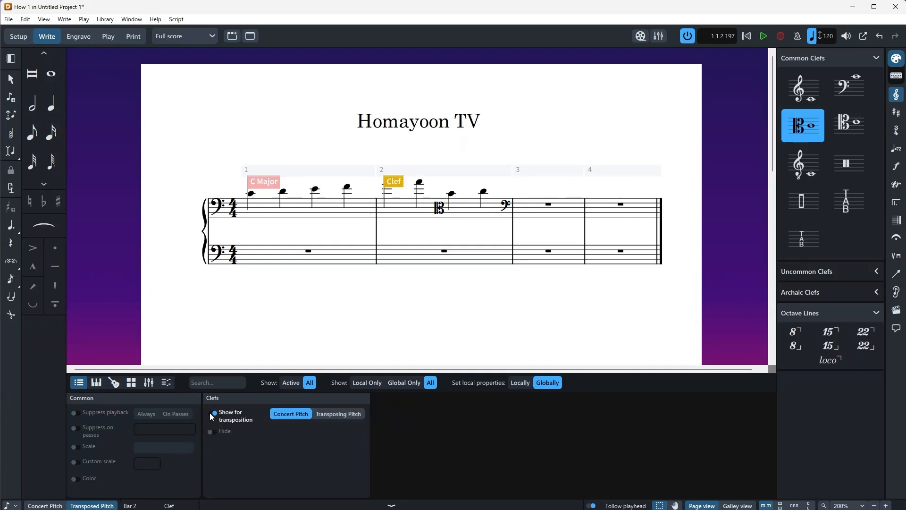
{"action": "left_click", "coordinate": [320, 416]}
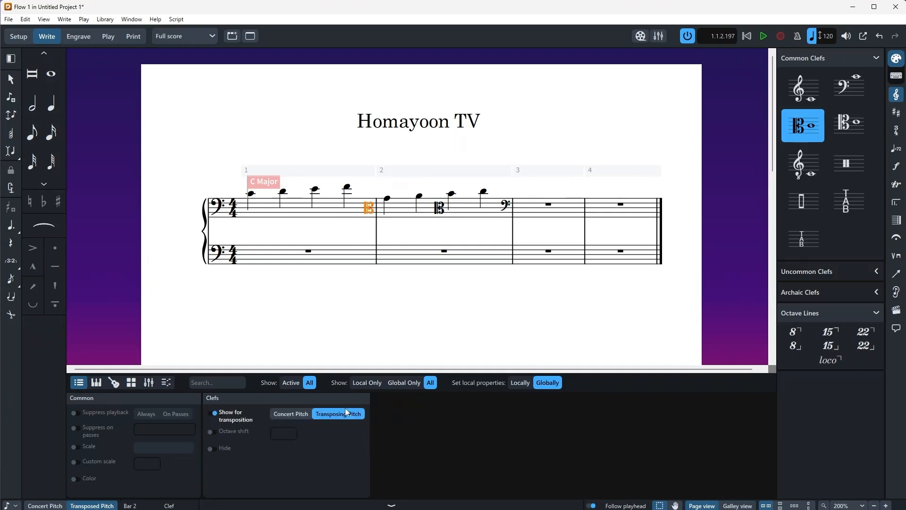
{"action": "left_click", "coordinate": [301, 414]}
{"action": "left_click", "coordinate": [353, 414]}
{"action": "left_click", "coordinate": [295, 415]}
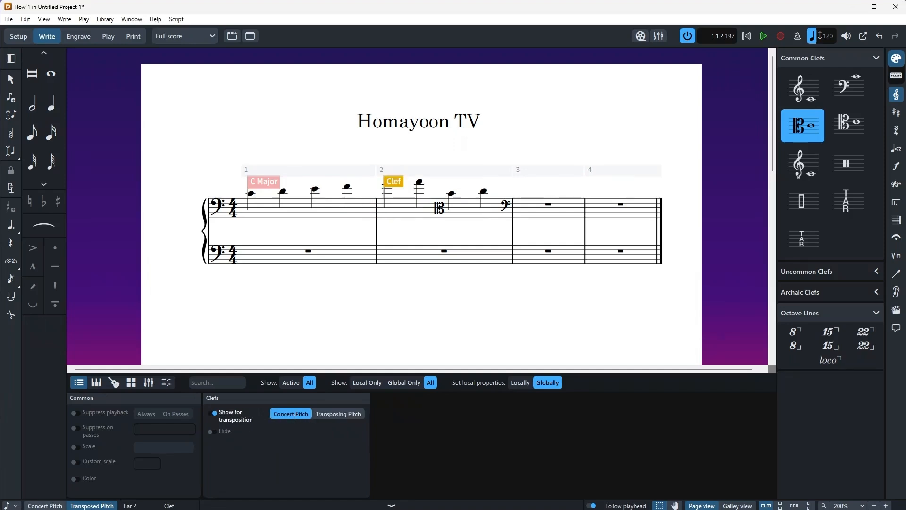
Step: Return the score to concert pitch, compare both transposition options for the bar 2 clef, and turn its transposition override off
{"action": "left_click", "coordinate": [42, 506]}
{"action": "left_click", "coordinate": [334, 410]}
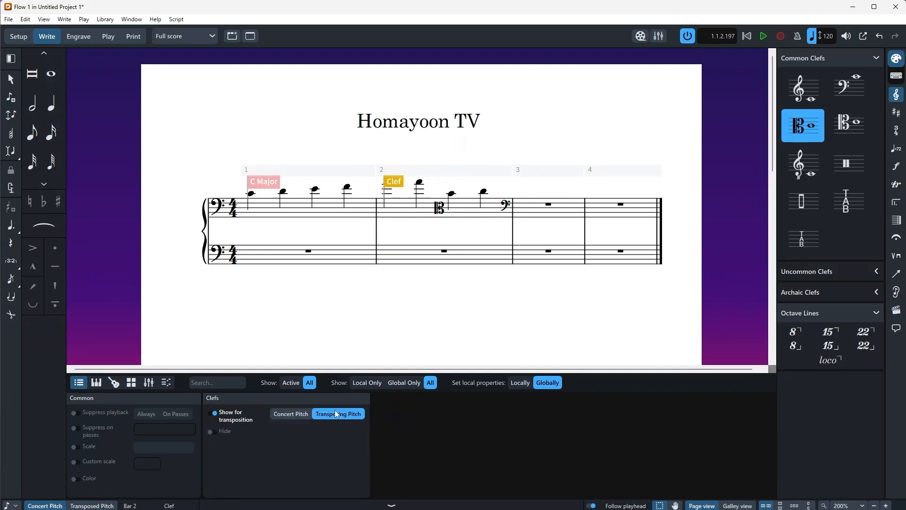
{"action": "left_click", "coordinate": [292, 415]}
{"action": "left_click", "coordinate": [338, 412]}
{"action": "left_click", "coordinate": [298, 415]}
{"action": "left_click", "coordinate": [334, 412]}
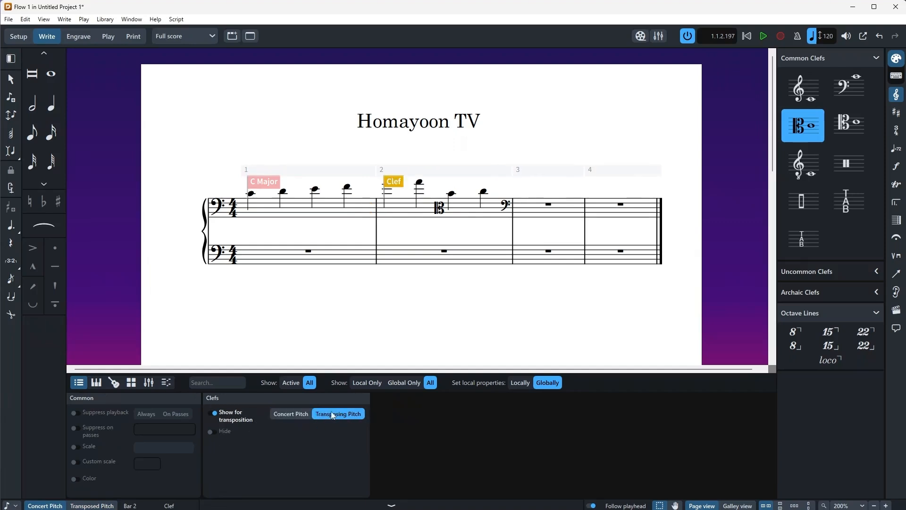
{"action": "left_click", "coordinate": [213, 412]}
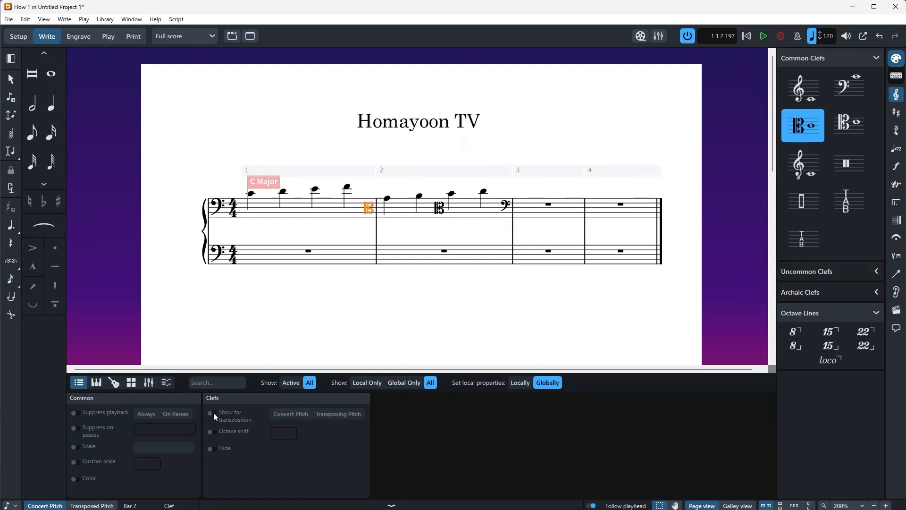
Step: Deselect the clef and examine the clefs offered in the uncommon and archaic clef groups
{"action": "left_click", "coordinate": [446, 280]}
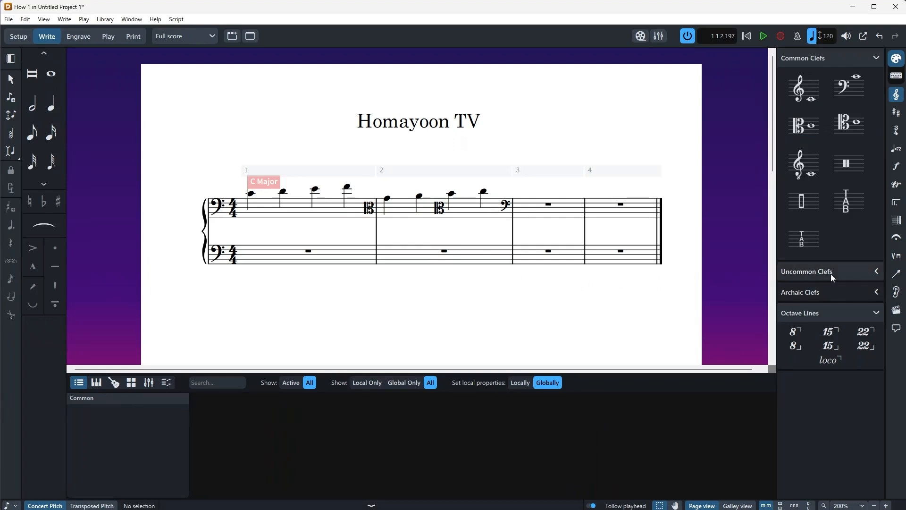
{"action": "left_click", "coordinate": [843, 272]}
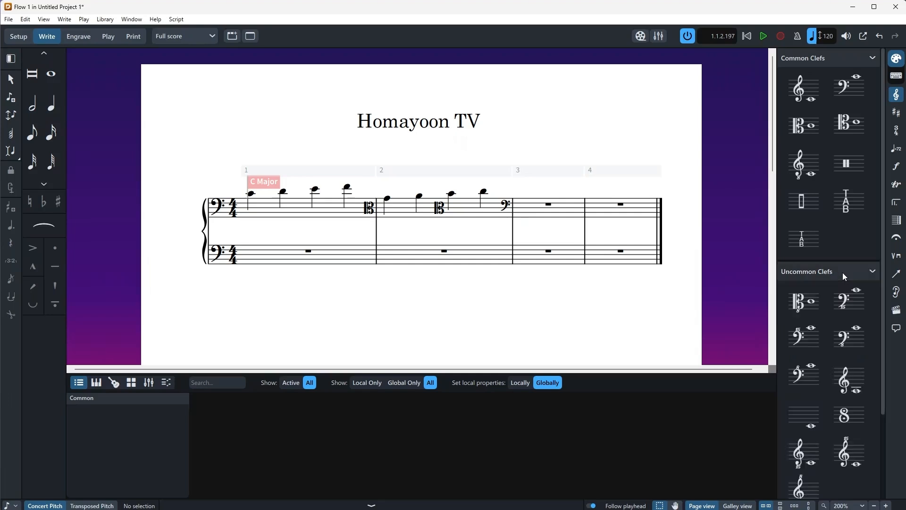
{"action": "left_click", "coordinate": [842, 273]}
{"action": "left_click", "coordinate": [843, 273]}
{"action": "left_click", "coordinate": [842, 273]}
{"action": "left_click", "coordinate": [840, 291]}
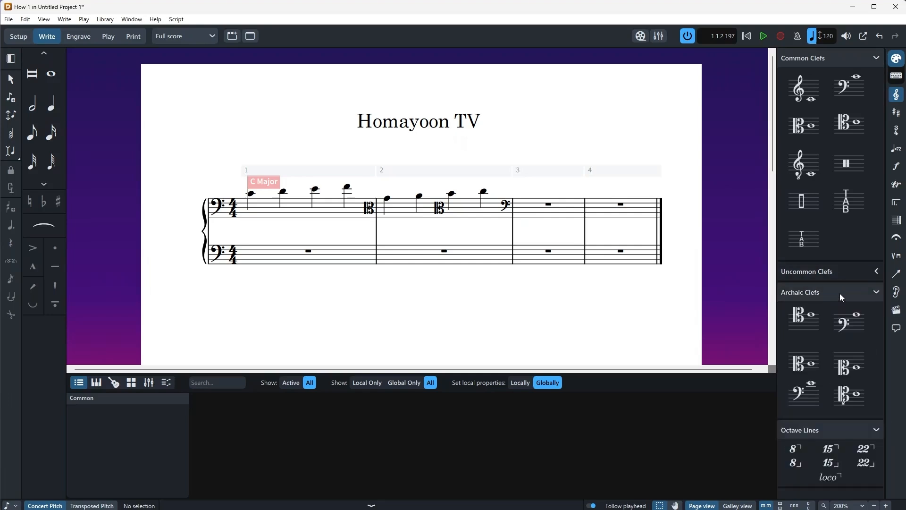
{"action": "left_click", "coordinate": [843, 273]}
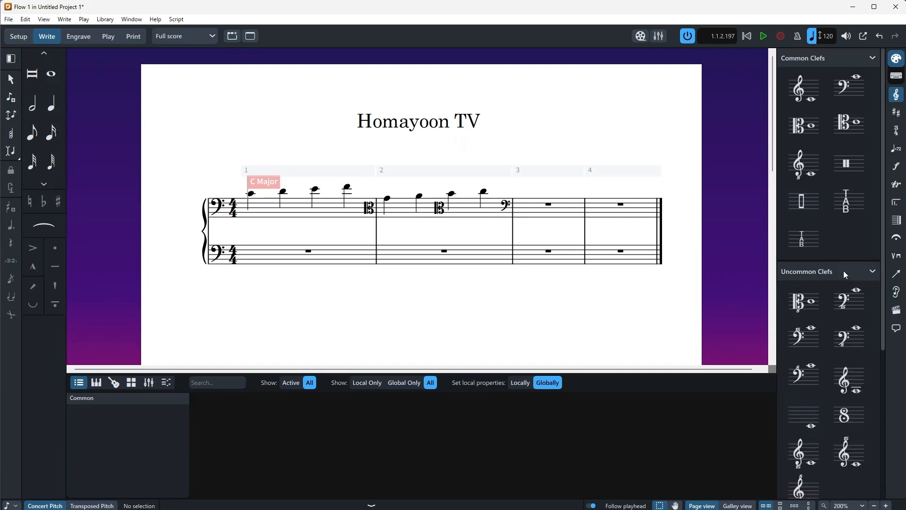
{"action": "scroll", "coordinate": [843, 271], "scroll_direction": "down", "scroll_amount": 5}
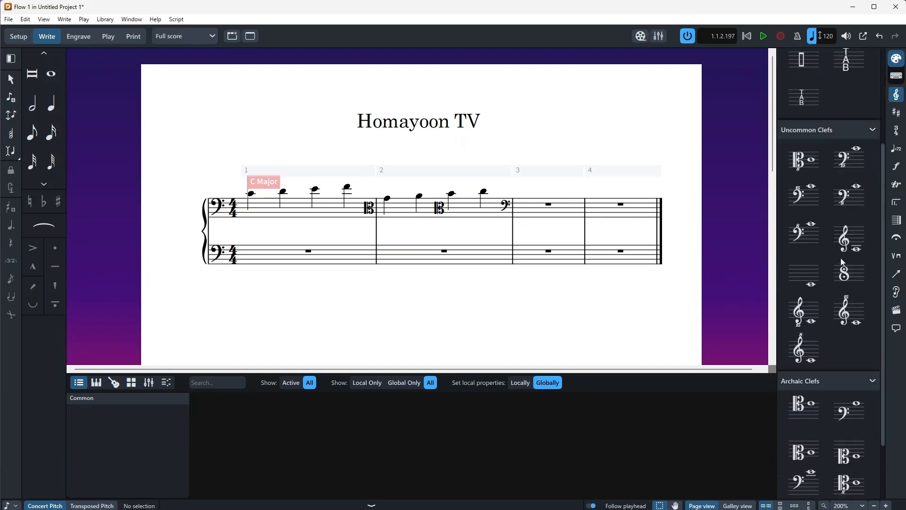
{"action": "left_click", "coordinate": [876, 126]}
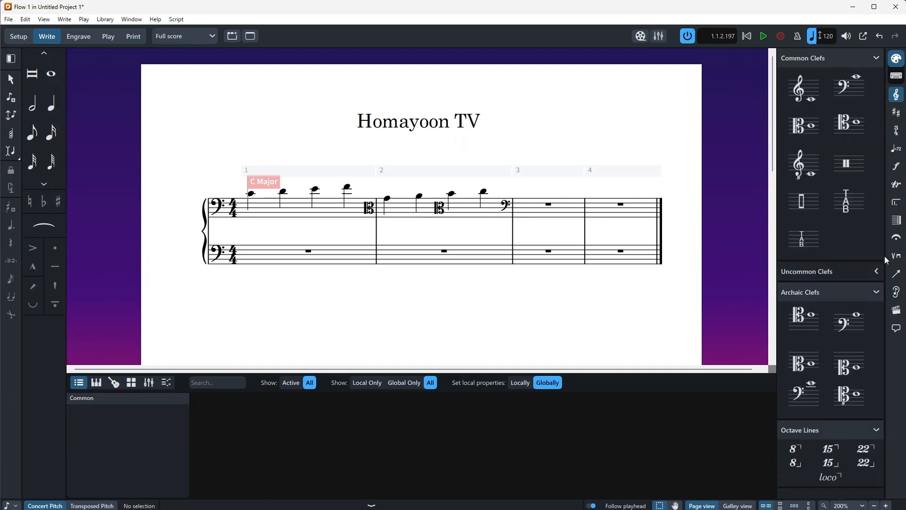
{"action": "left_click", "coordinate": [876, 293]}
{"action": "left_click", "coordinate": [877, 292]}
{"action": "left_click", "coordinate": [871, 292]}
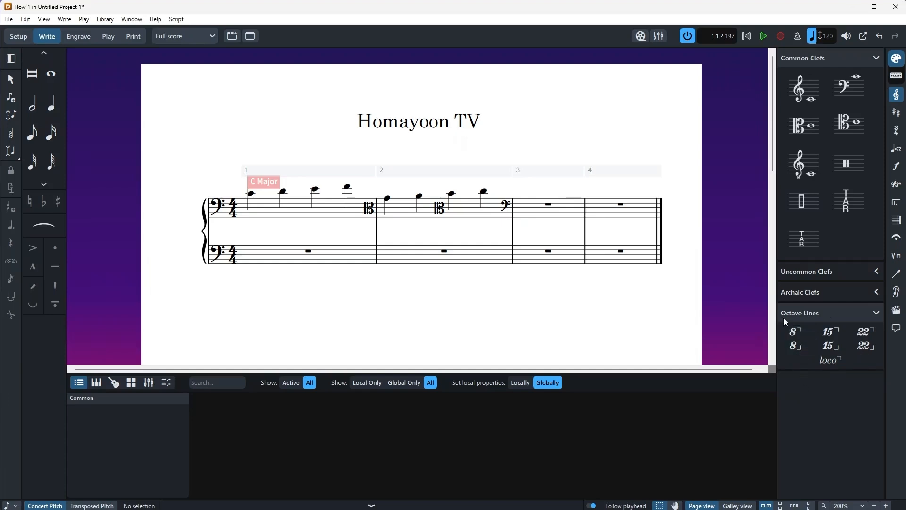
Step: Add a 15ma octave line to the first note of bar 1 and another from its second note through bar 2's last note
{"action": "left_click", "coordinate": [252, 194]}
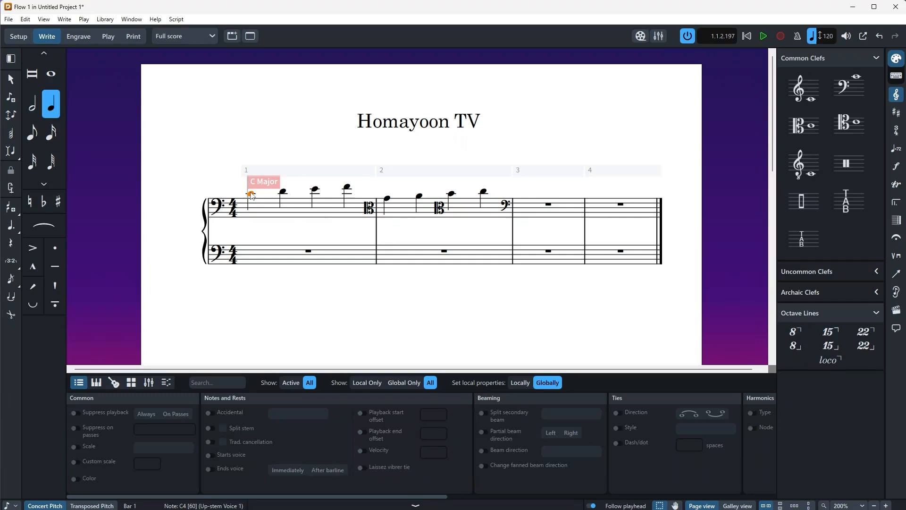
{"action": "left_click", "coordinate": [831, 333]}
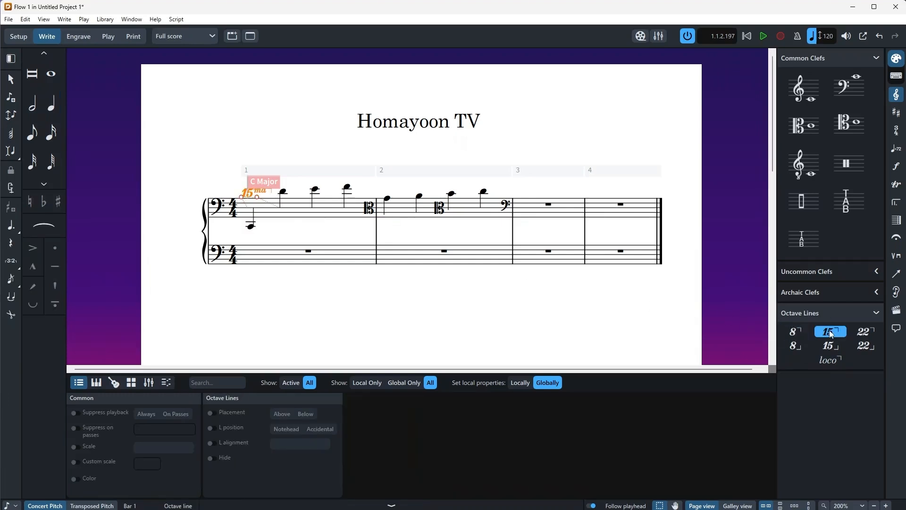
{"action": "left_click", "coordinate": [283, 192]}
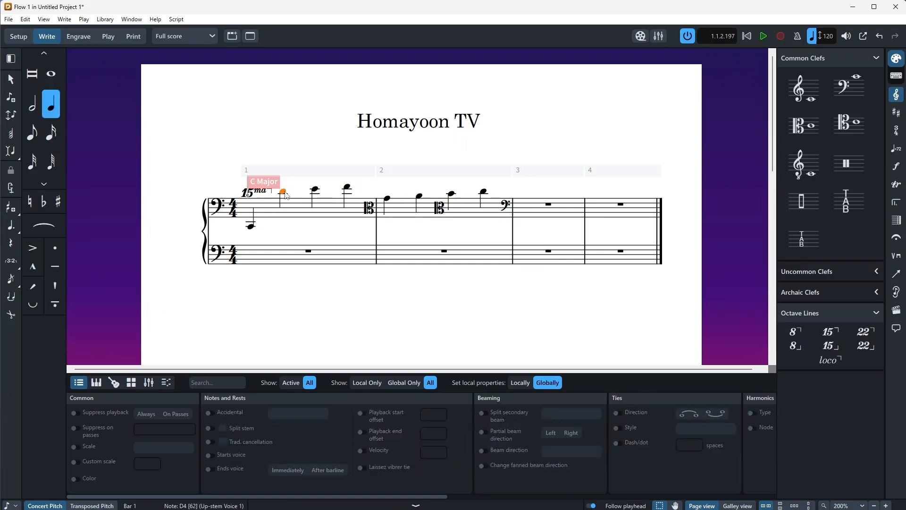
{"action": "left_click", "coordinate": [487, 196], "text": "shift"}
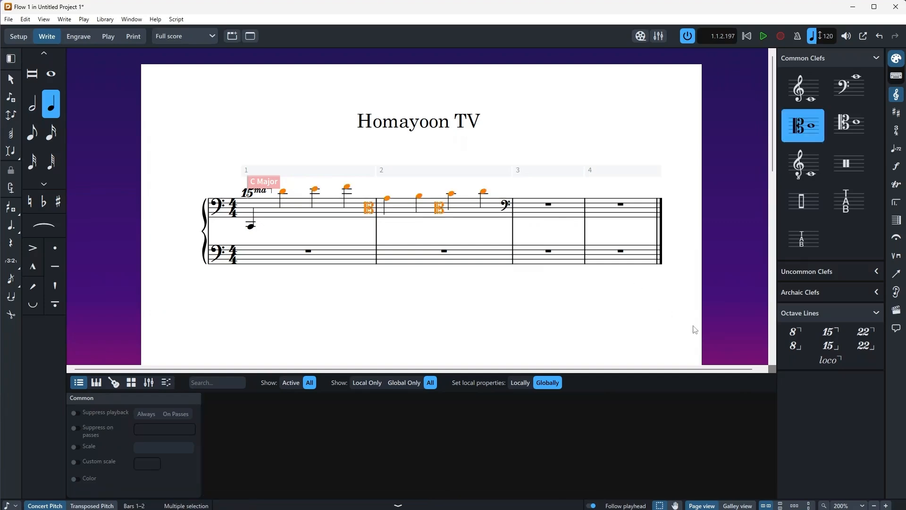
{"action": "left_click", "coordinate": [838, 332]}
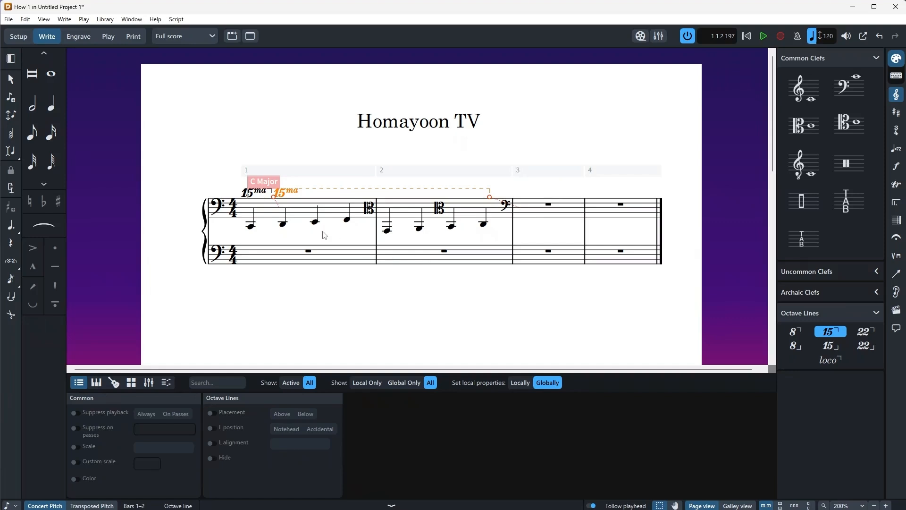
Step: Try 15ma bassa for the long octave line over bars 1 and 2, and change the line to 8va
{"action": "left_click", "coordinate": [832, 348]}
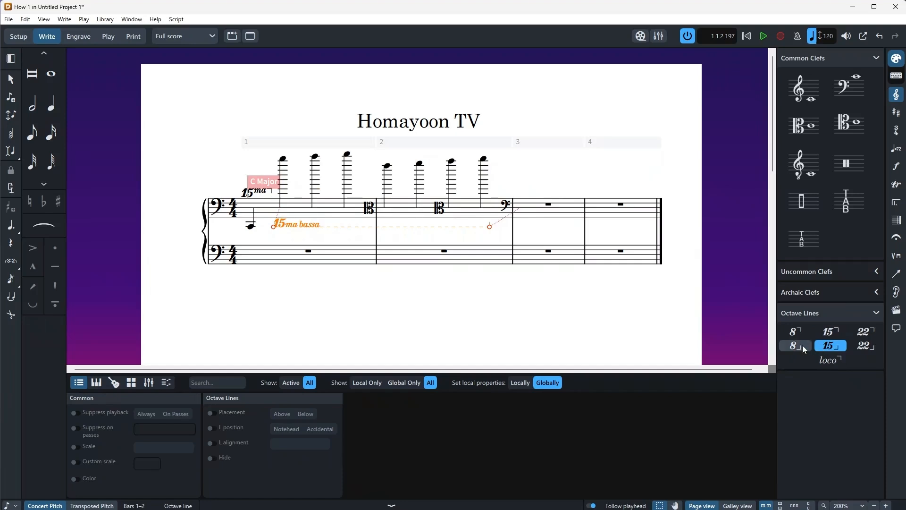
{"action": "left_click", "coordinate": [800, 330]}
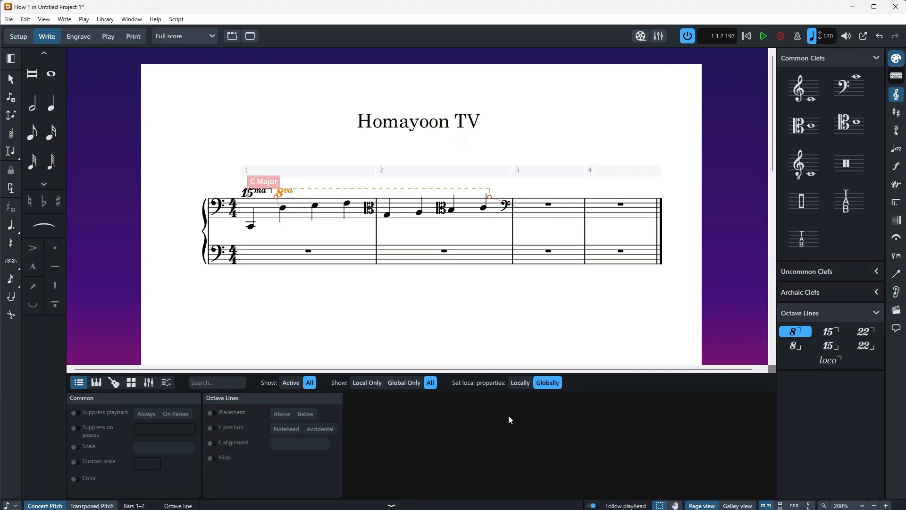
Step: Override the 8va line's placement and compare below and above the staff, finishing with Above
{"action": "left_click", "coordinate": [211, 414]}
{"action": "left_click", "coordinate": [302, 414]}
{"action": "left_click", "coordinate": [282, 415]}
{"action": "left_click", "coordinate": [305, 410]}
{"action": "left_click", "coordinate": [282, 412]}
{"action": "left_click", "coordinate": [301, 413]}
{"action": "left_click", "coordinate": [284, 413]}
Step: Override the 8va line's left position and compare Accidental with Notehead, finishing with Notehead
{"action": "left_click", "coordinate": [211, 427]}
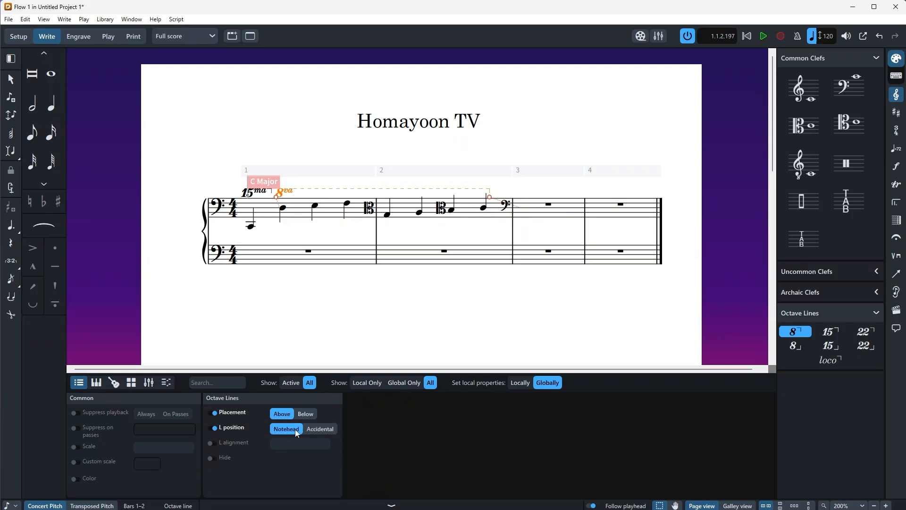
{"action": "left_click", "coordinate": [316, 429]}
{"action": "left_click", "coordinate": [293, 431]}
Step: Override the 8va line's left alignment, trying Center and finishing with Right
{"action": "left_click", "coordinate": [210, 442]}
{"action": "left_click", "coordinate": [303, 444]}
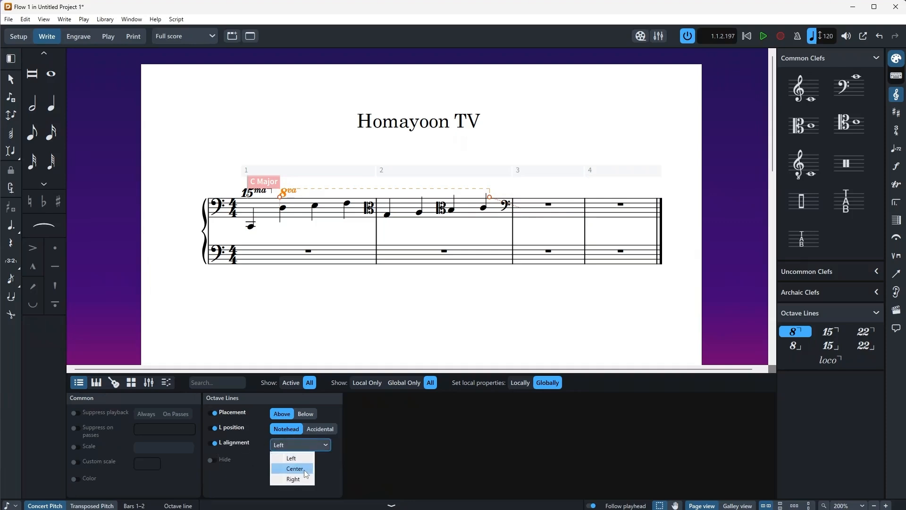
{"action": "left_click", "coordinate": [304, 469]}
{"action": "left_click", "coordinate": [301, 444]}
{"action": "left_click", "coordinate": [300, 478]}
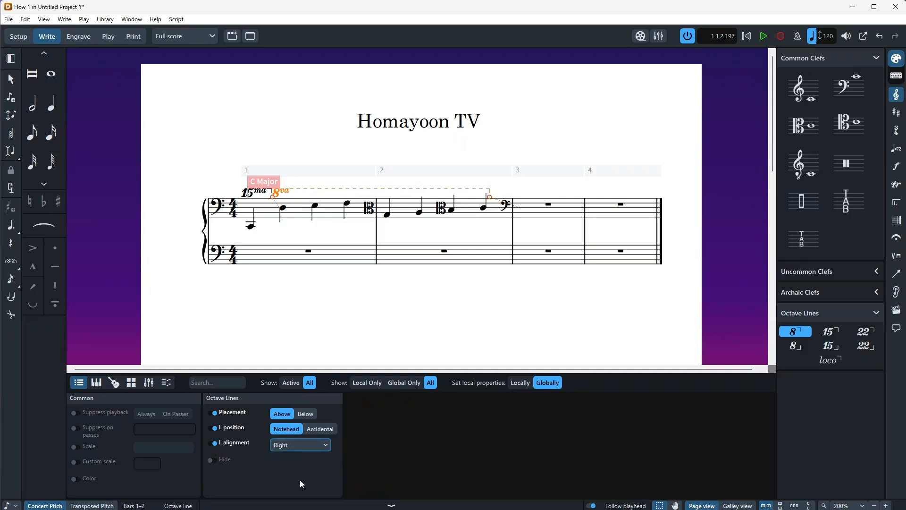
Step: Hide the 8va line and show it again, and clear its left alignment, left position and placement overrides
{"action": "left_click", "coordinate": [212, 459]}
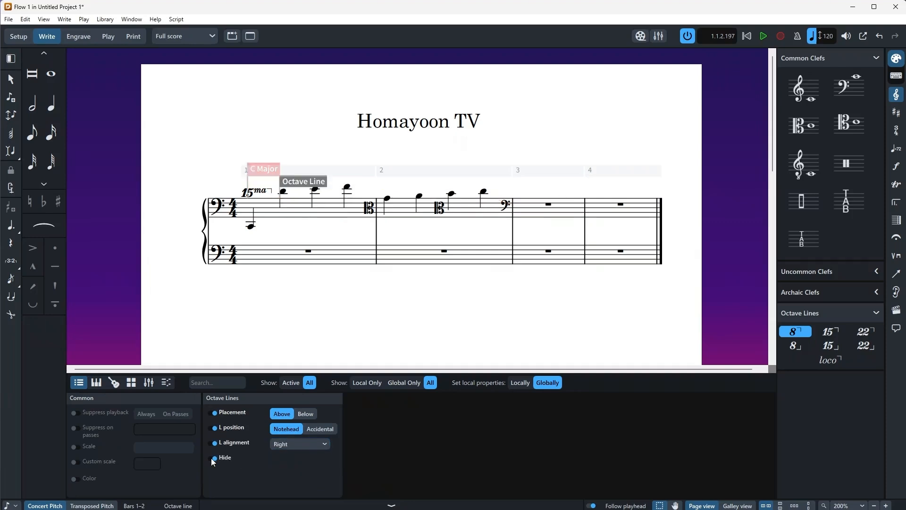
{"action": "left_click", "coordinate": [215, 458]}
{"action": "left_click", "coordinate": [213, 442]}
{"action": "left_click", "coordinate": [213, 427]}
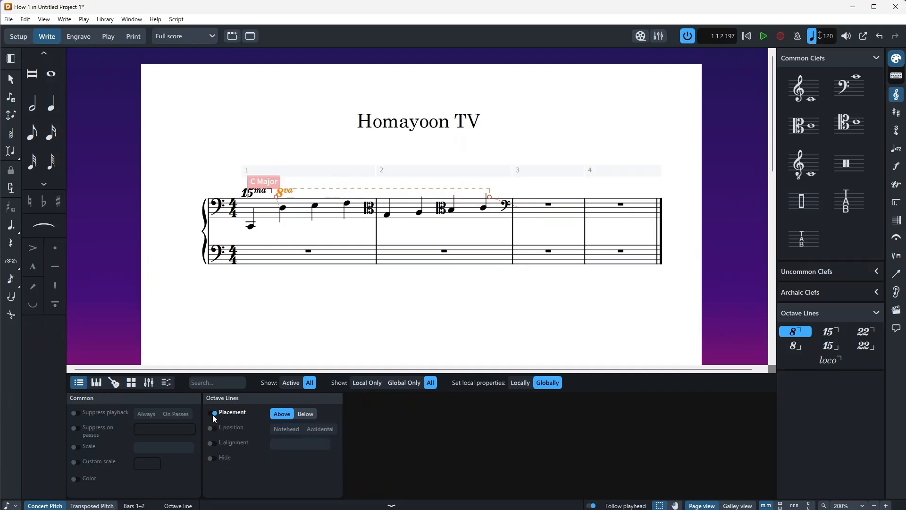
{"action": "left_click", "coordinate": [212, 413]}
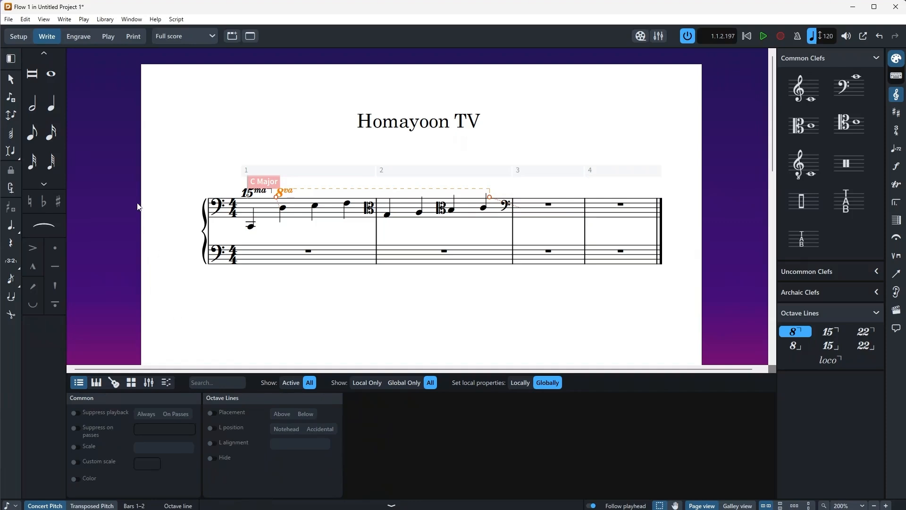
Step: Switch to Engrave mode with the 8va line still selected
{"action": "left_click", "coordinate": [84, 38]}
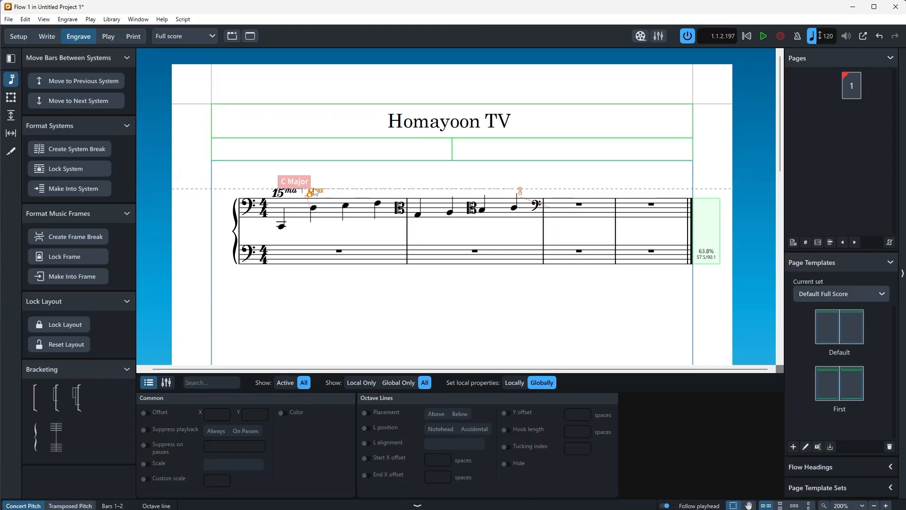
Step: Raise the 8va line to a Y offset of 2 5/16 spaces in Engrave mode and return to Write mode
{"action": "left_click_drag", "start_coordinate": [314, 189], "coordinate": [335, 177]}
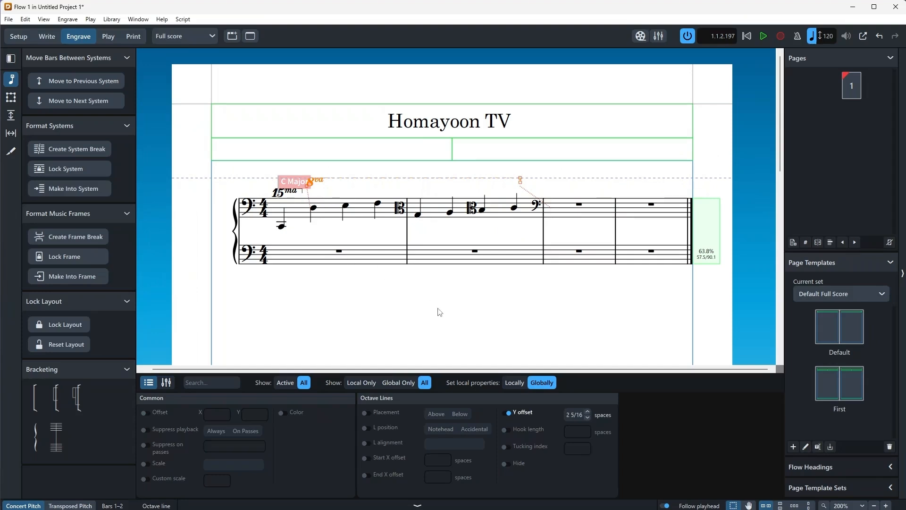
{"action": "key", "text": "ctrl+2"}
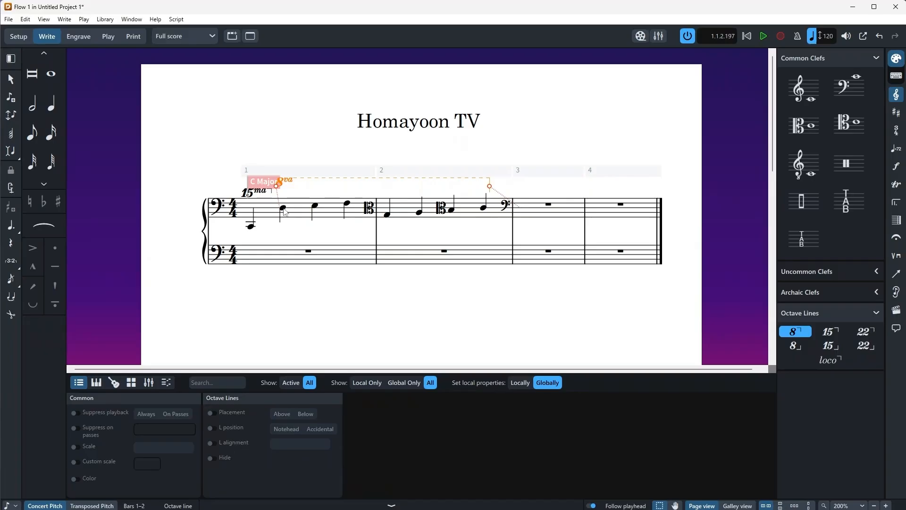
{"action": "left_click", "coordinate": [283, 210]}
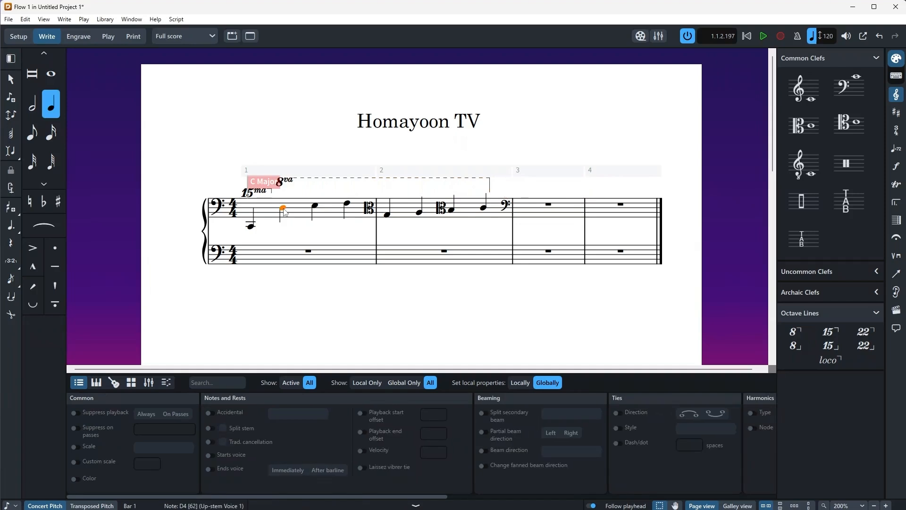
Step: Delete the 8va and 15ma octave lines above the upper staff
{"action": "left_click", "coordinate": [288, 183]}
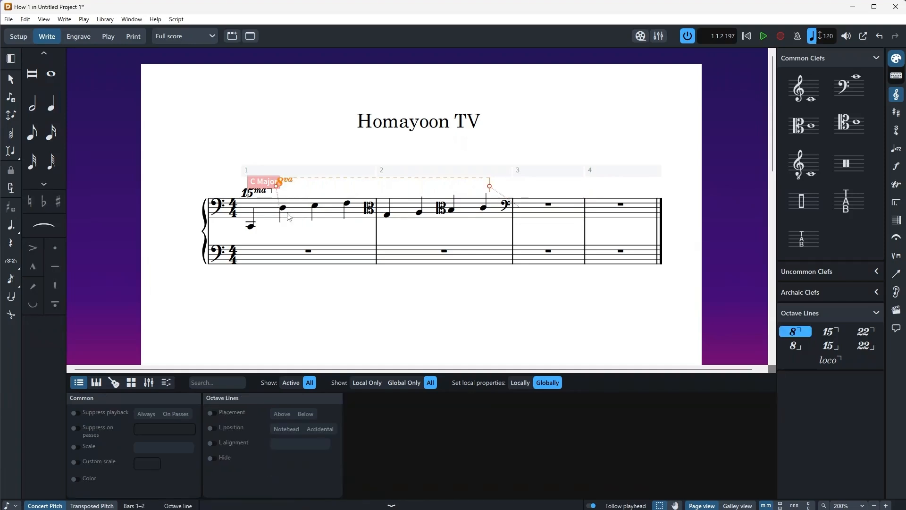
{"action": "key", "text": "Delete"}
{"action": "left_click", "coordinate": [252, 195]}
{"action": "key", "text": "Delete"}
Step: Delete the three clef changes on the upper staff: before bar 2, within bar 2 and before bar 3
{"action": "left_click", "coordinate": [368, 211]}
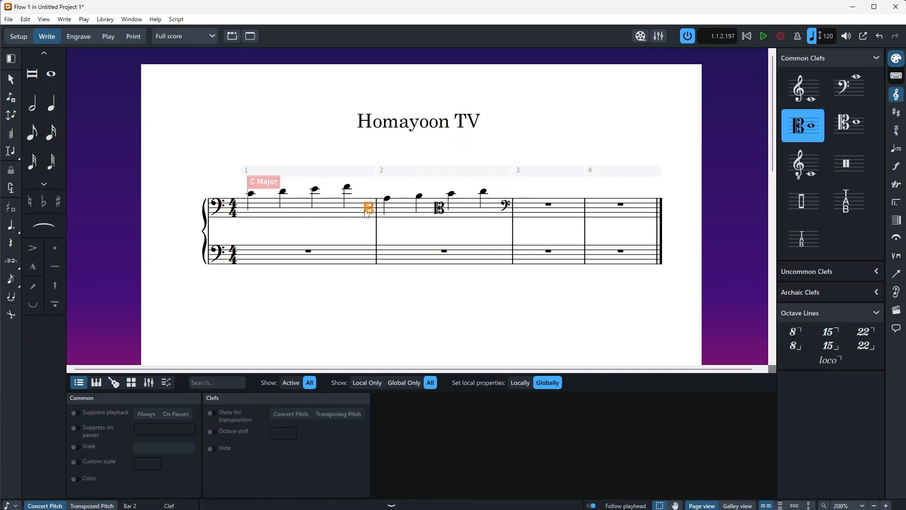
{"action": "key", "text": "Delete"}
{"action": "left_click", "coordinate": [438, 208]}
{"action": "key", "text": "Delete"}
{"action": "left_click", "coordinate": [505, 205]}
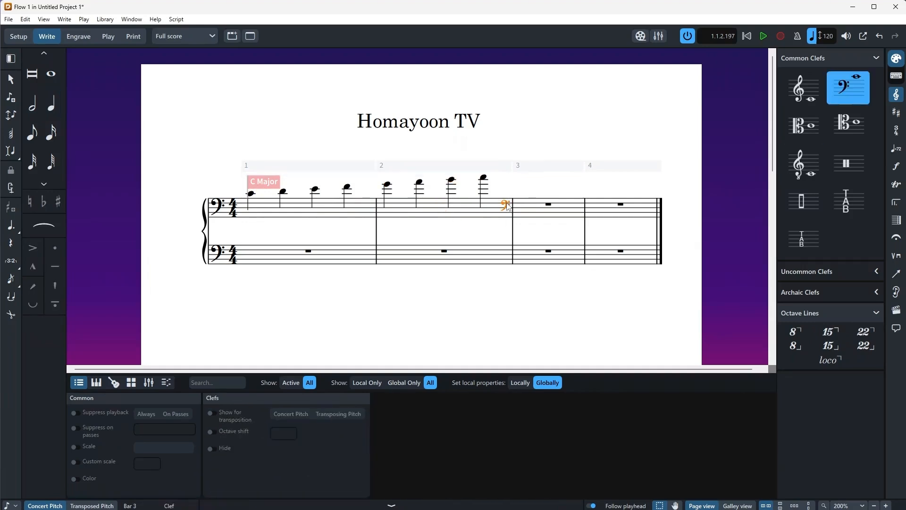
{"action": "key", "text": "Delete"}
Step: Apply an alto clef to the notes of bar 1 on the upper staff using the clef popover
{"action": "left_click", "coordinate": [293, 214]}
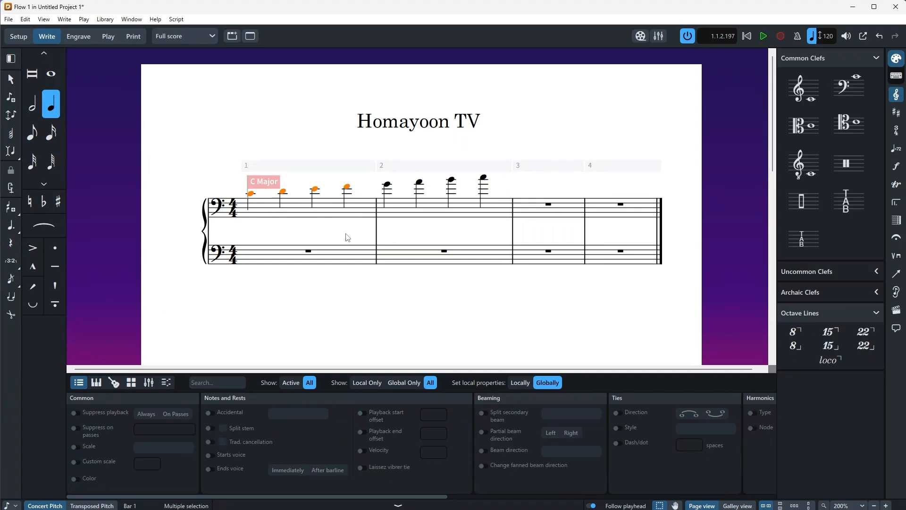
{"action": "key", "text": "shift+c"}
{"action": "type", "text": "f"}
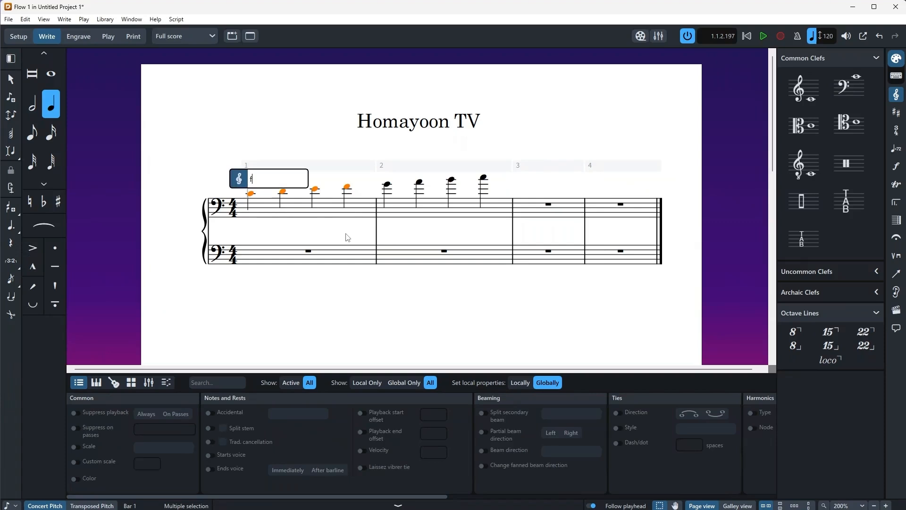
{"action": "key", "text": "BackSpace"}
{"action": "type", "text": "g"}
{"action": "key", "text": "BackSpace"}
{"action": "type", "text": "alto"}
{"action": "key", "text": "Return"}
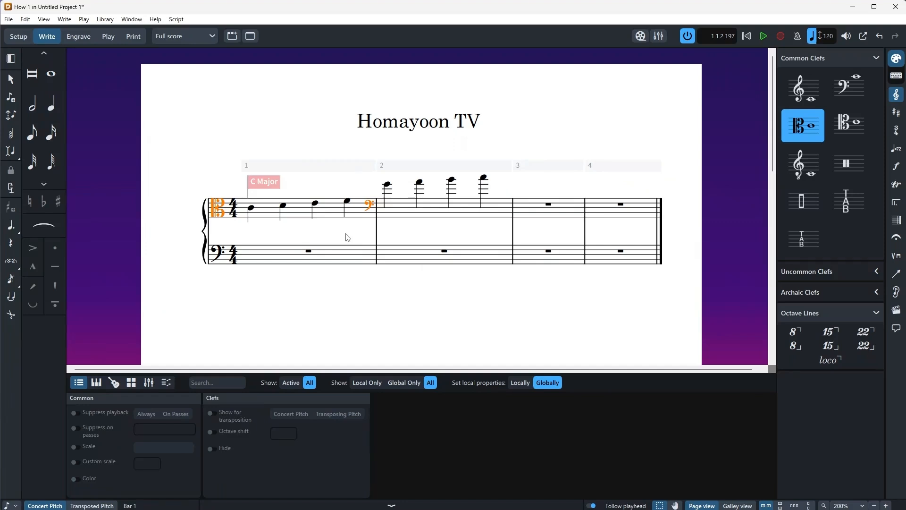
Step: Add an 8va octave line over the upper-staff notes of bar 1 and reopen its popover to check the entry
{"action": "key", "text": "shift+c"}
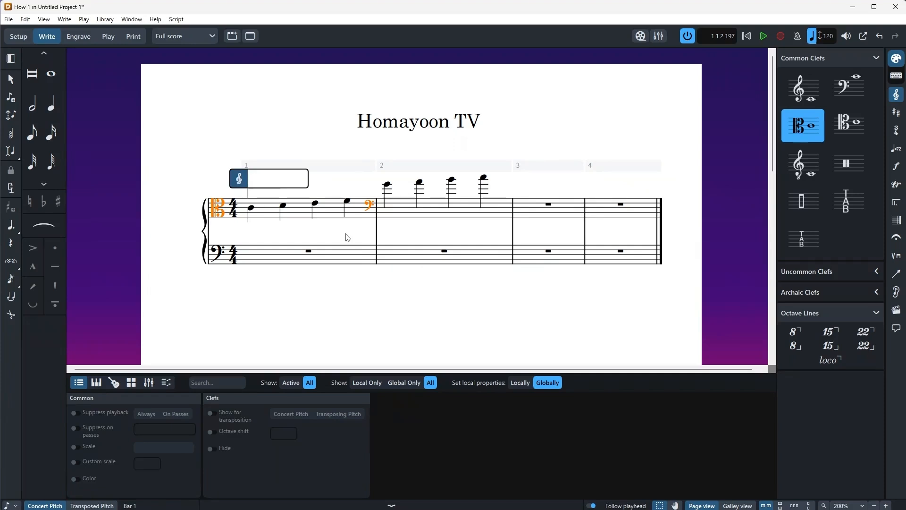
{"action": "type", "text": "8va"}
{"action": "key", "text": "Return"}
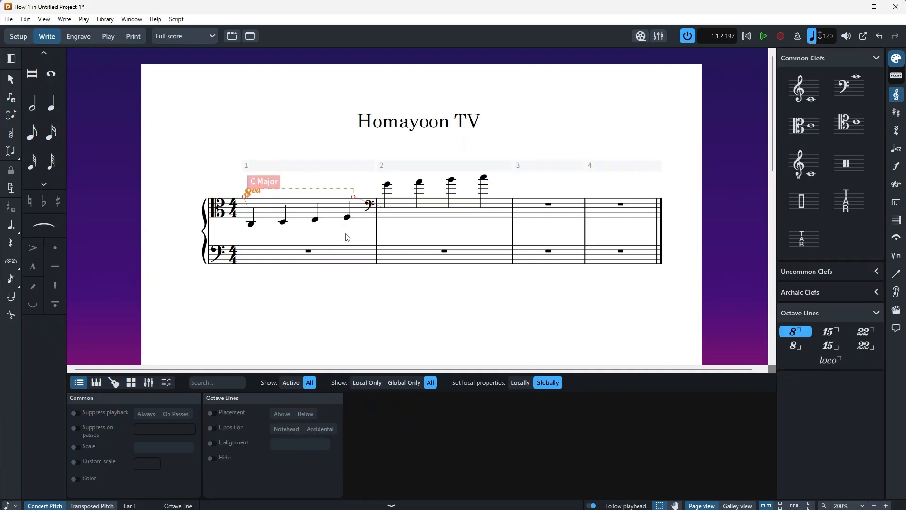
{"action": "key", "text": "Return"}
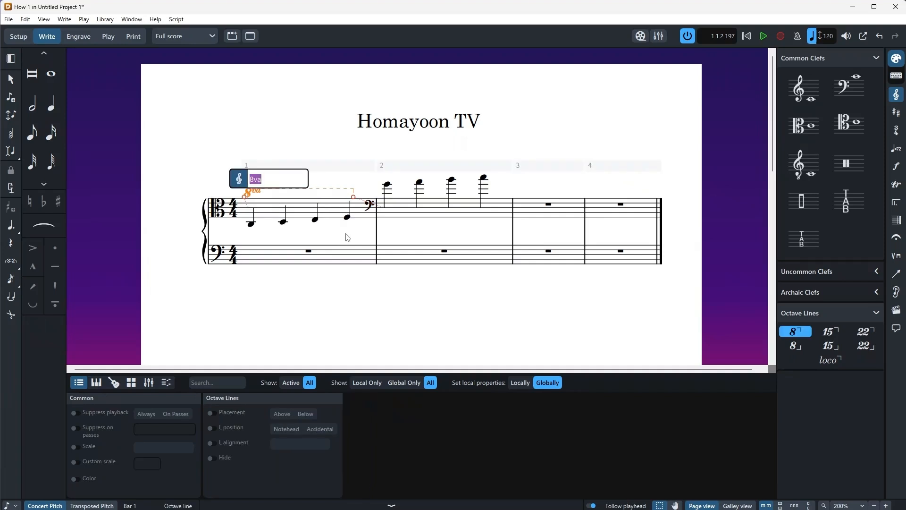
{"action": "key", "text": "Return"}
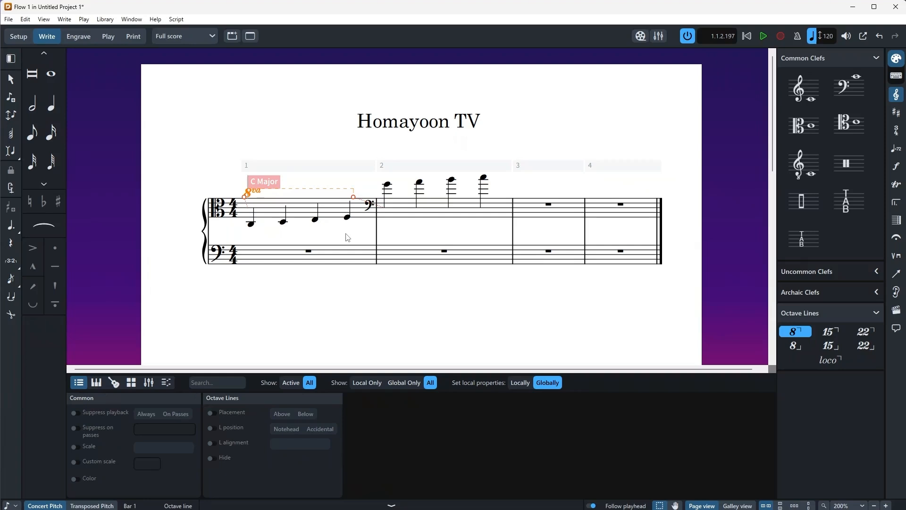
Step: Change the octave line in bar 1 to 8ba, and replace that with 15ma
{"action": "key", "text": "Return"}
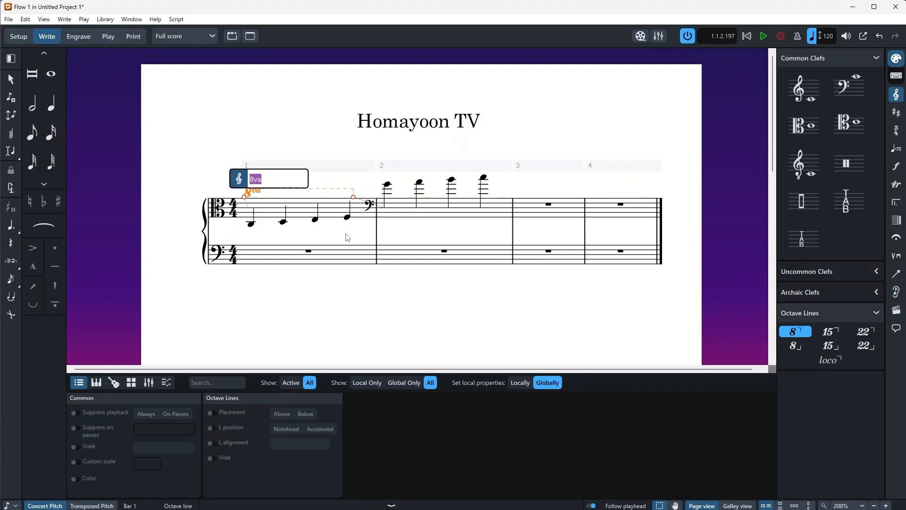
{"action": "type", "text": "8ba"}
{"action": "key", "text": "Return"}
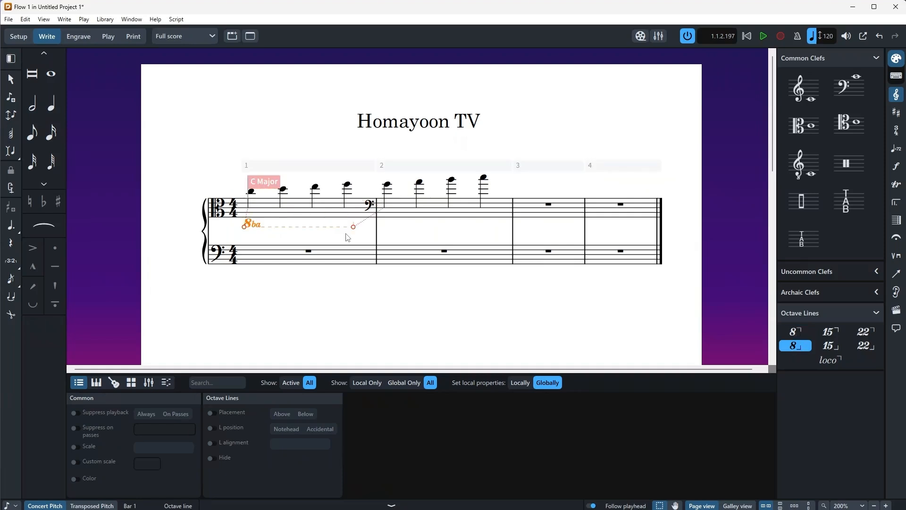
{"action": "key", "text": "shift+o"}
{"action": "type", "text": "15"}
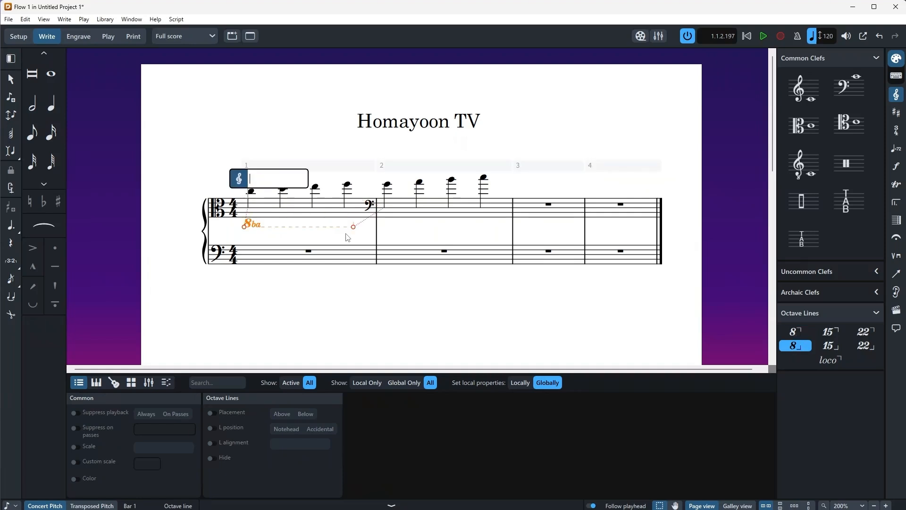
{"action": "type", "text": "ma"}
{"action": "key", "text": "Return"}
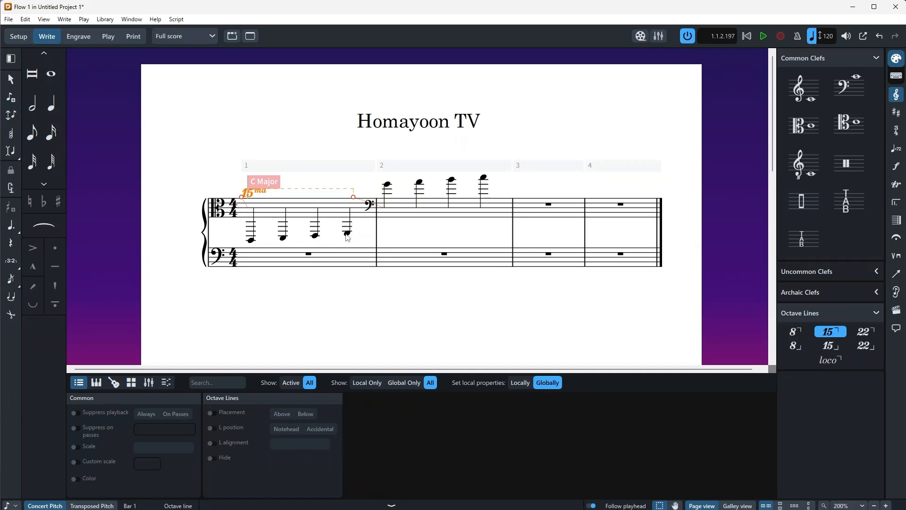
Step: Replace the 15ma line in bar 1 with a loco line through the popover
{"action": "key", "text": "shift+c"}
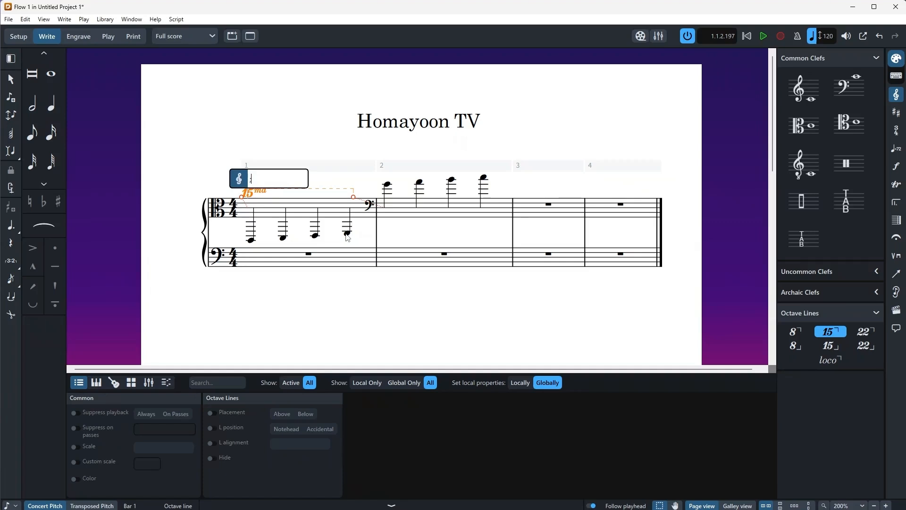
{"action": "type", "text": "loco"}
{"action": "key", "text": "Return"}
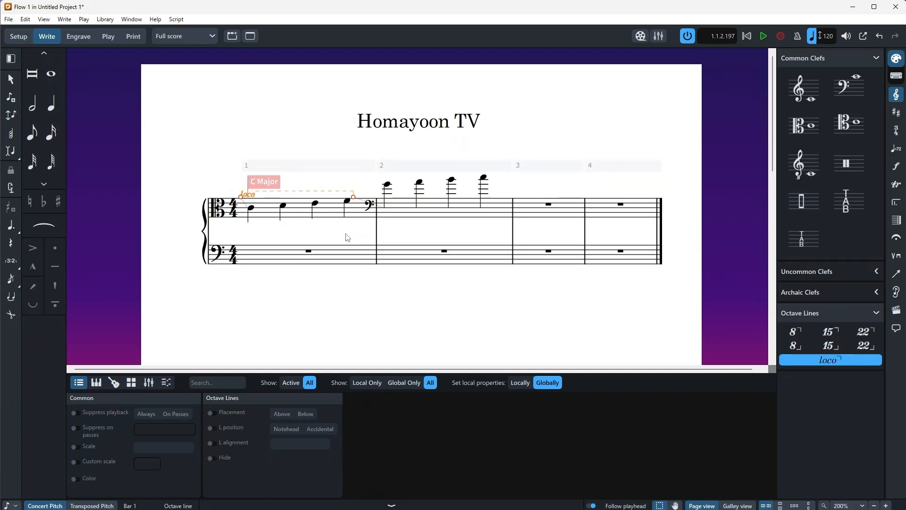